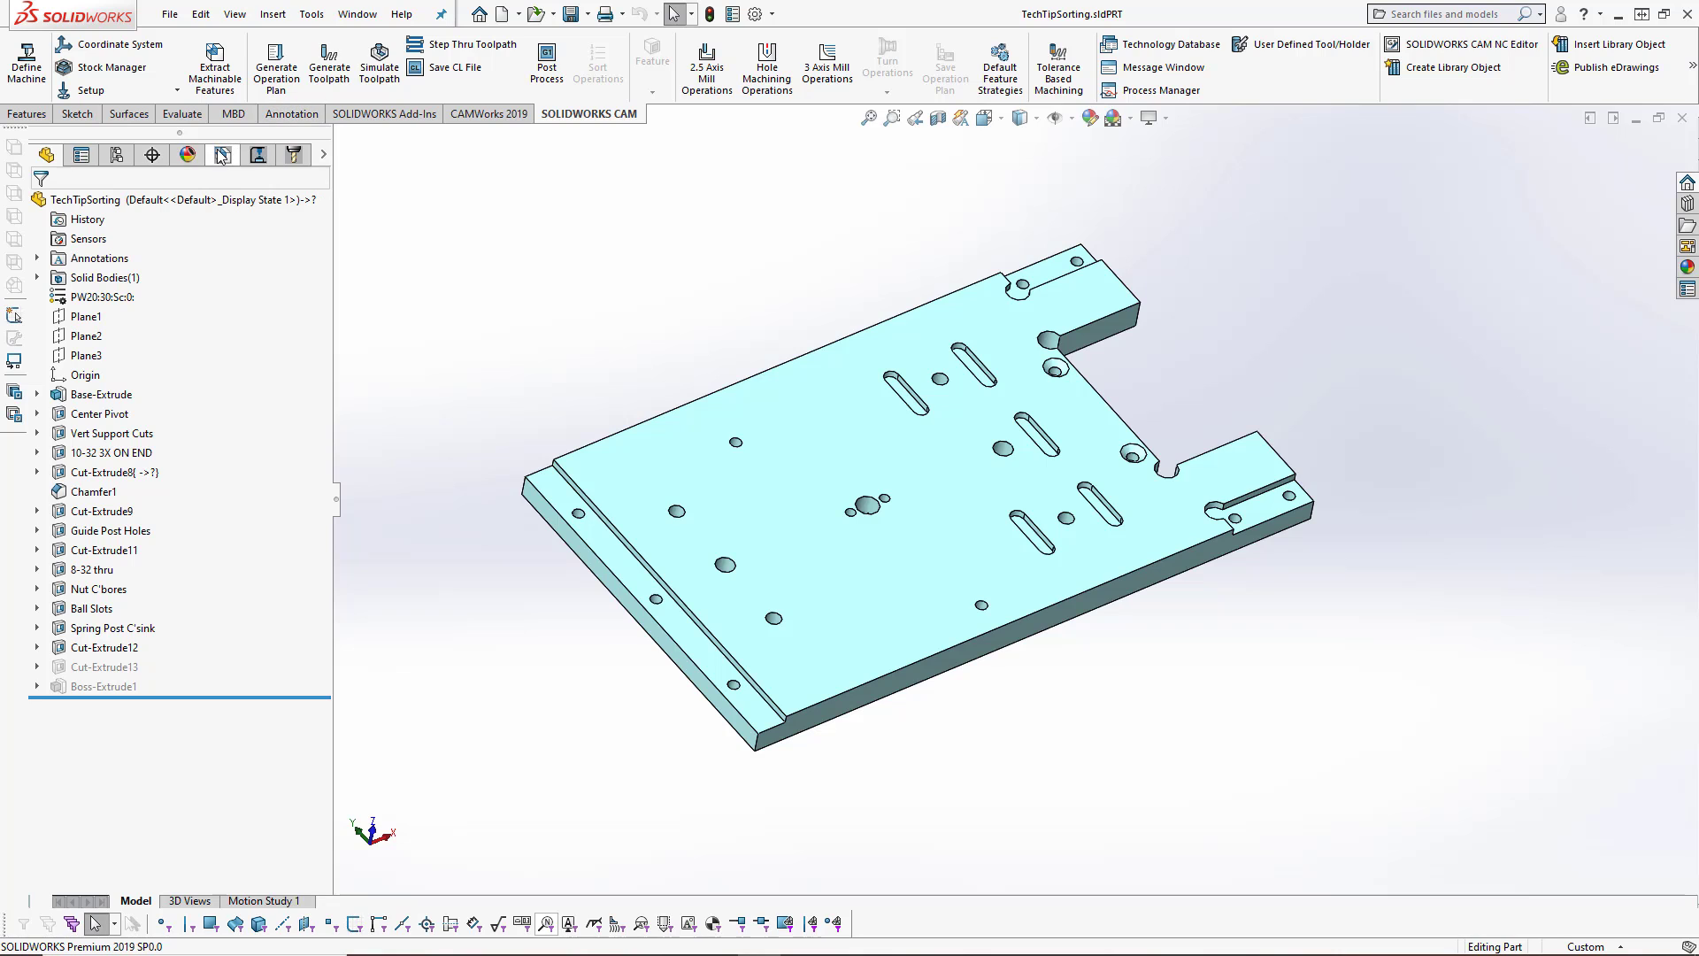
click(222, 156)
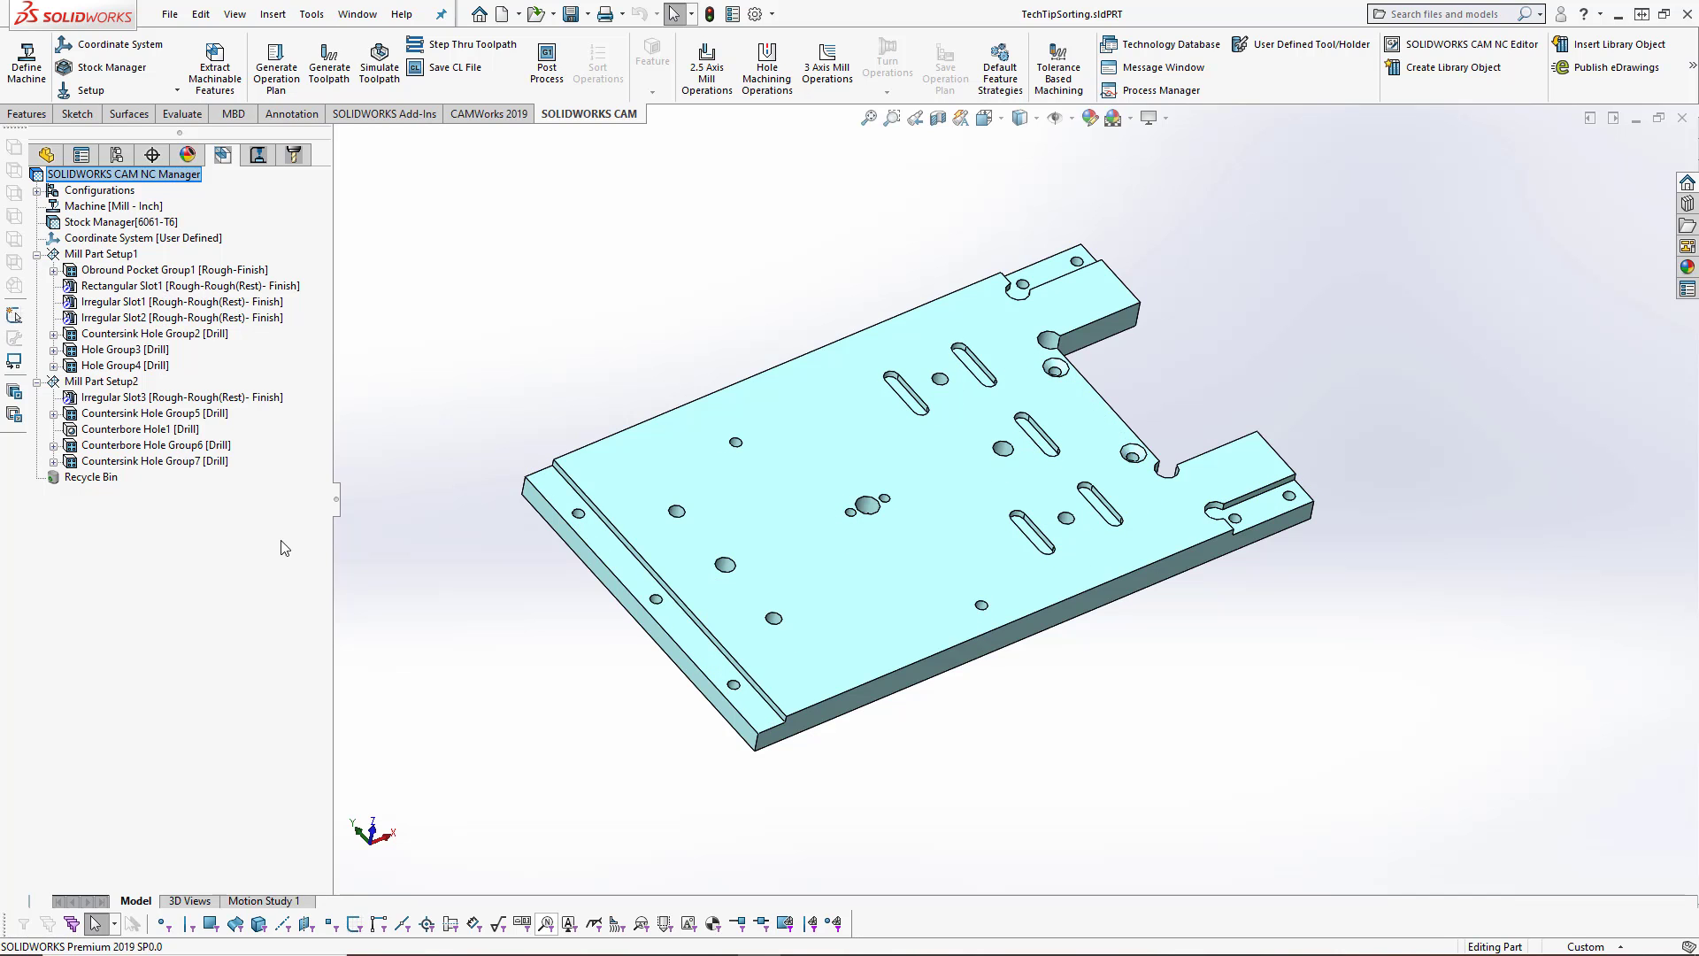
middle_drag(876, 742, 991, 735)
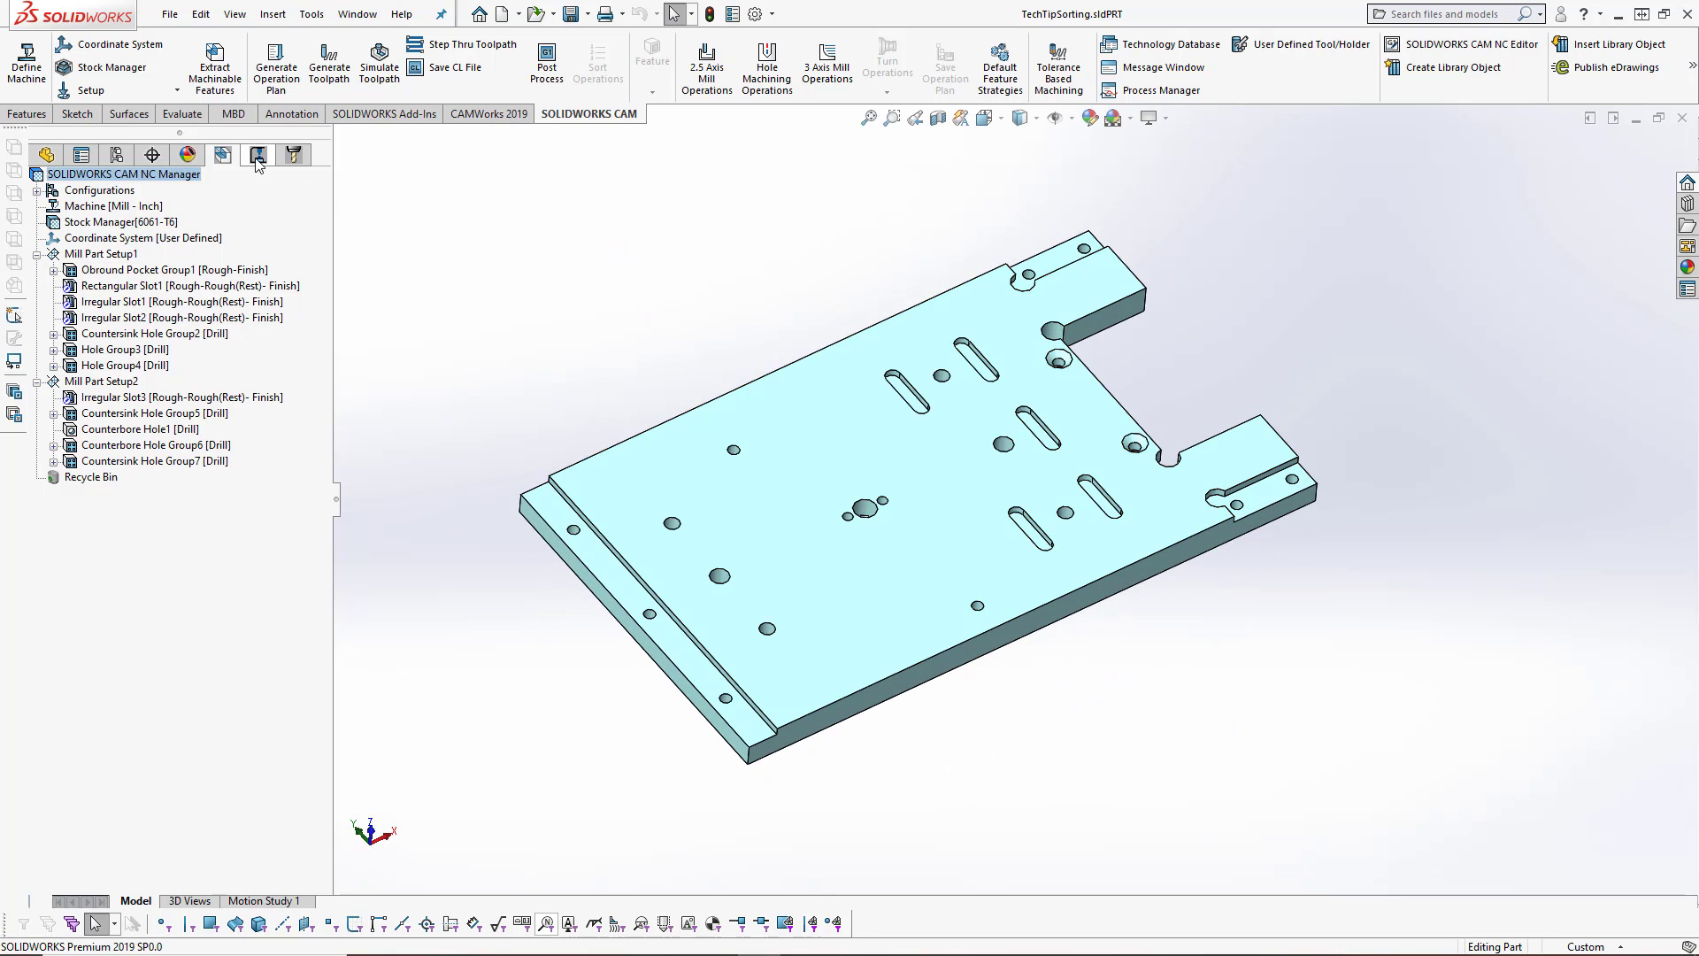
Step: Display the CAM Operation Tree with both setups' operations and tools, e.g. Rough Mill2 using T02 - 0.375 Flat End
click(258, 156)
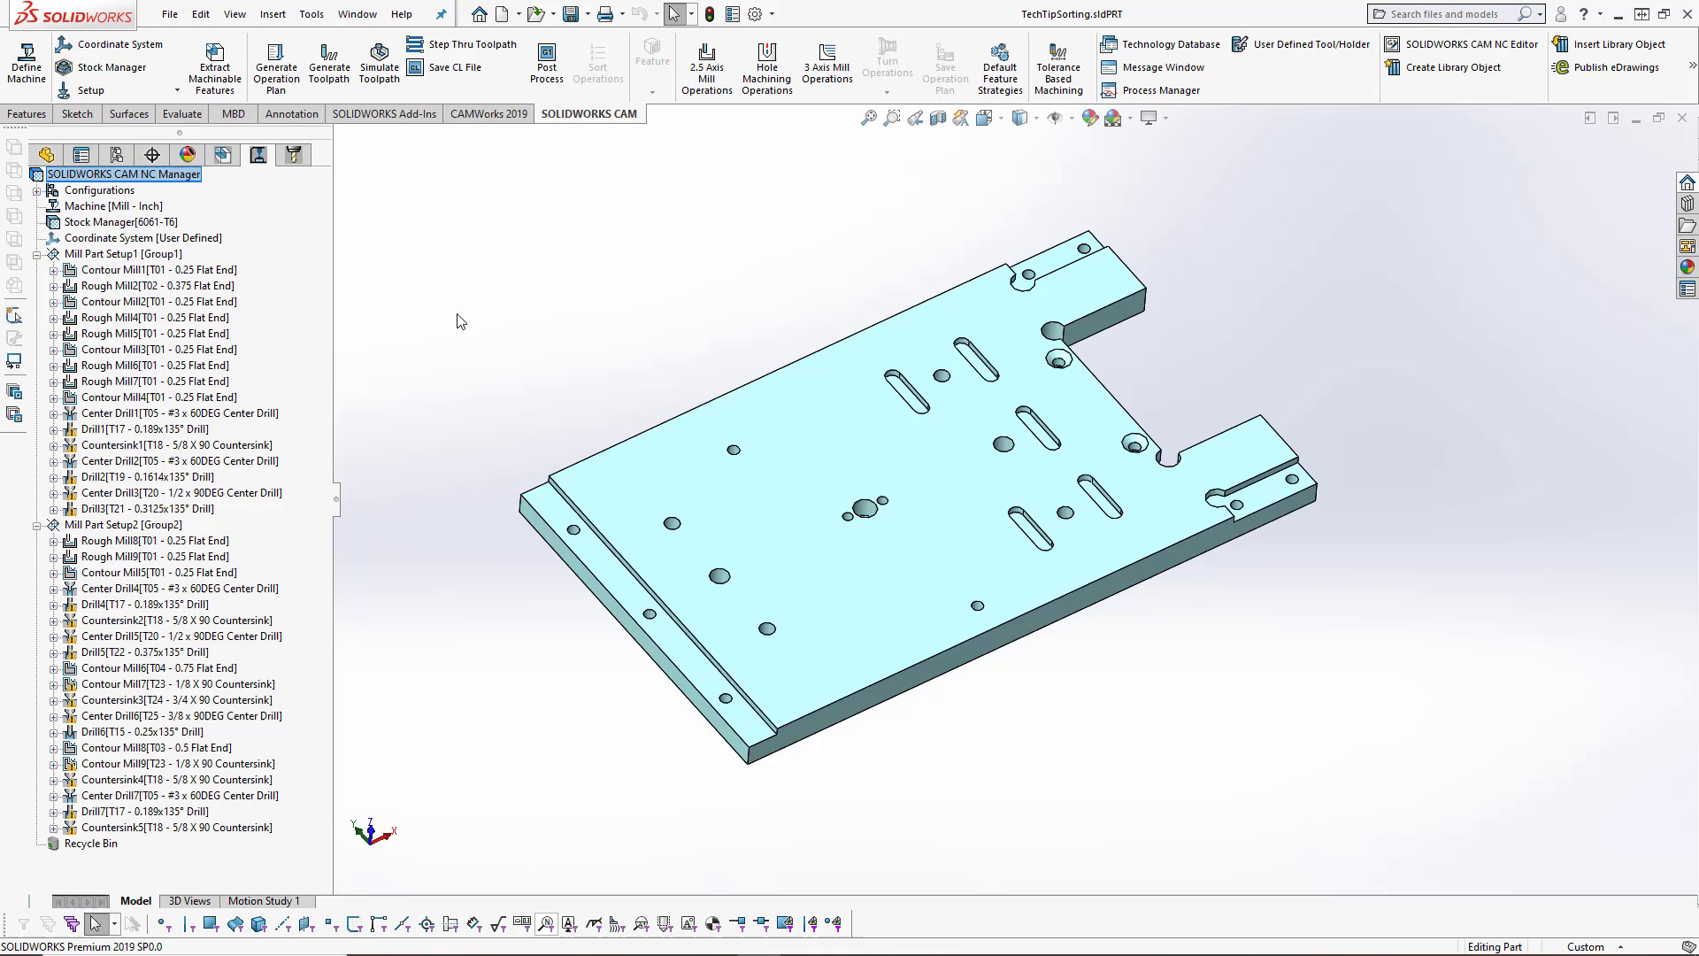
mouse_move(147, 269)
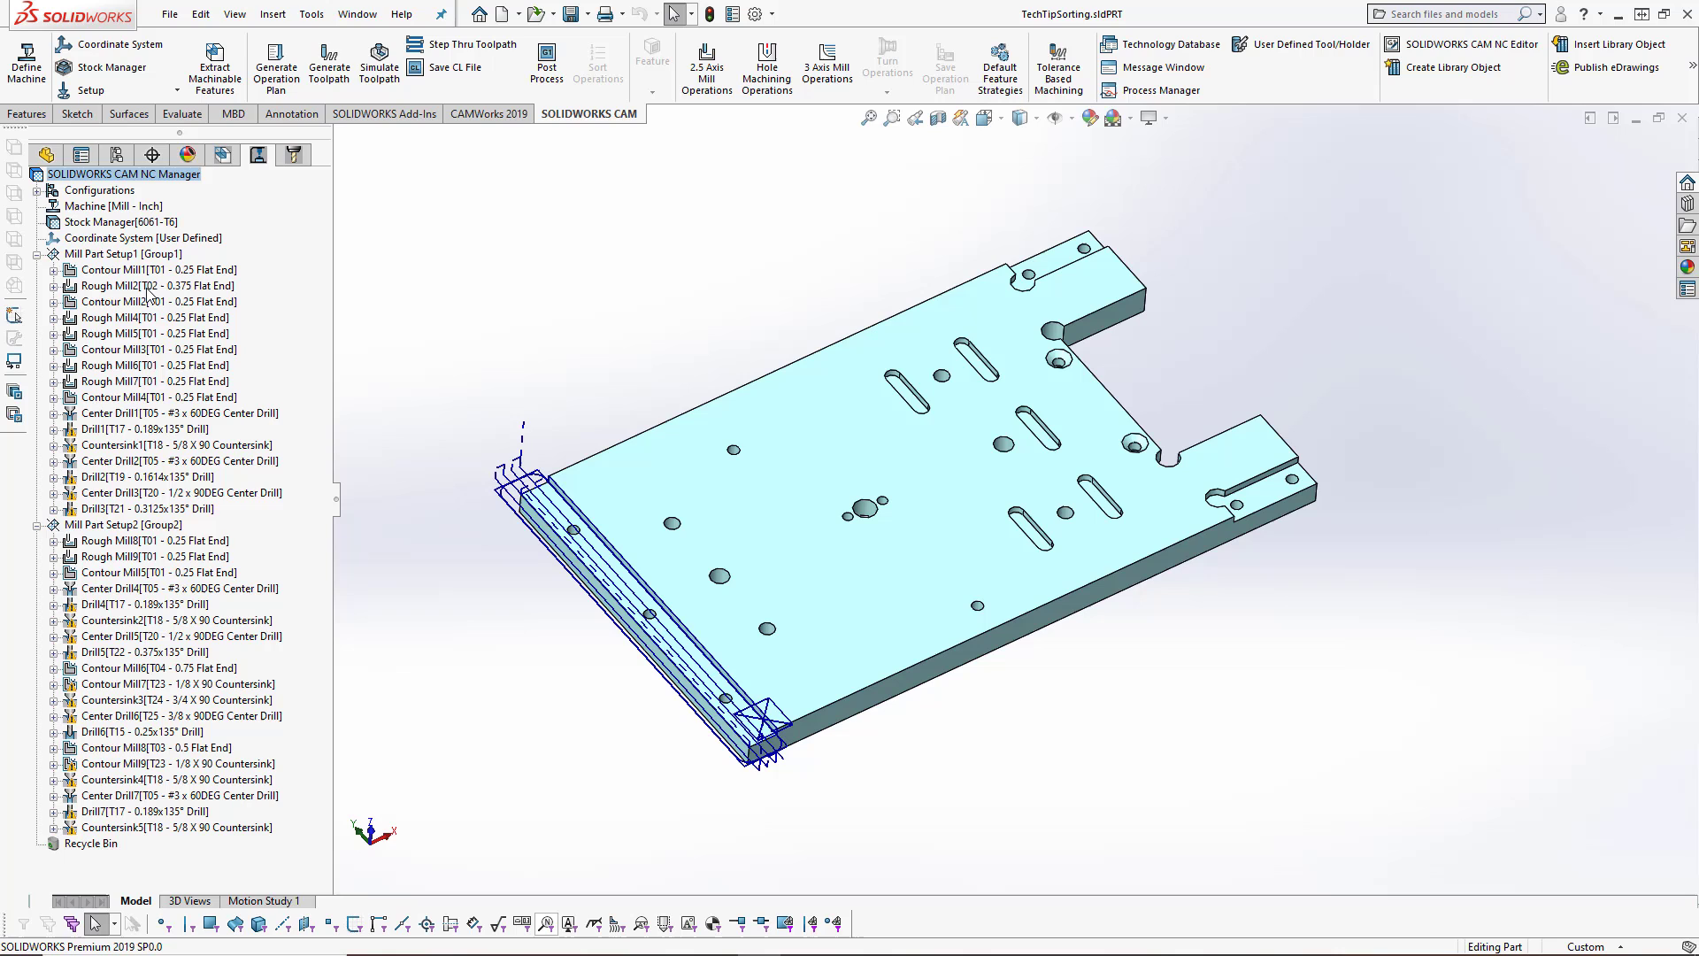
Step: Drag Rough Mill2 to the top of Mill Part Setup1 and Center Drill2 directly below Center Drill1
click(128, 255)
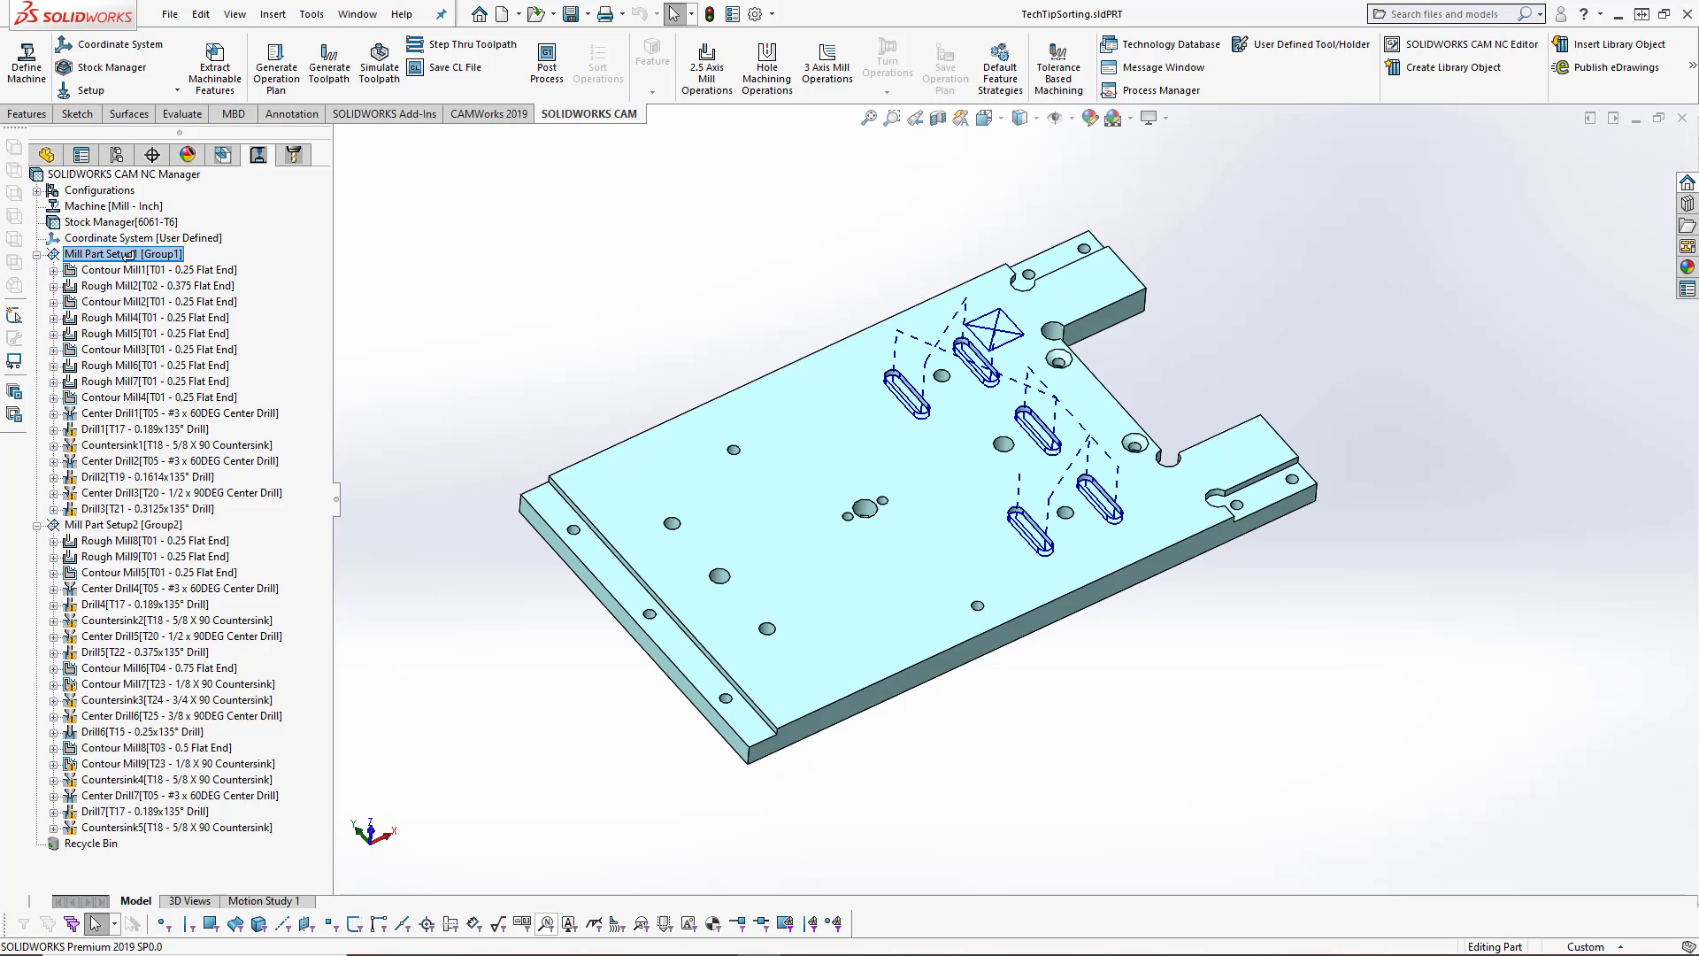
drag(129, 255, 128, 255)
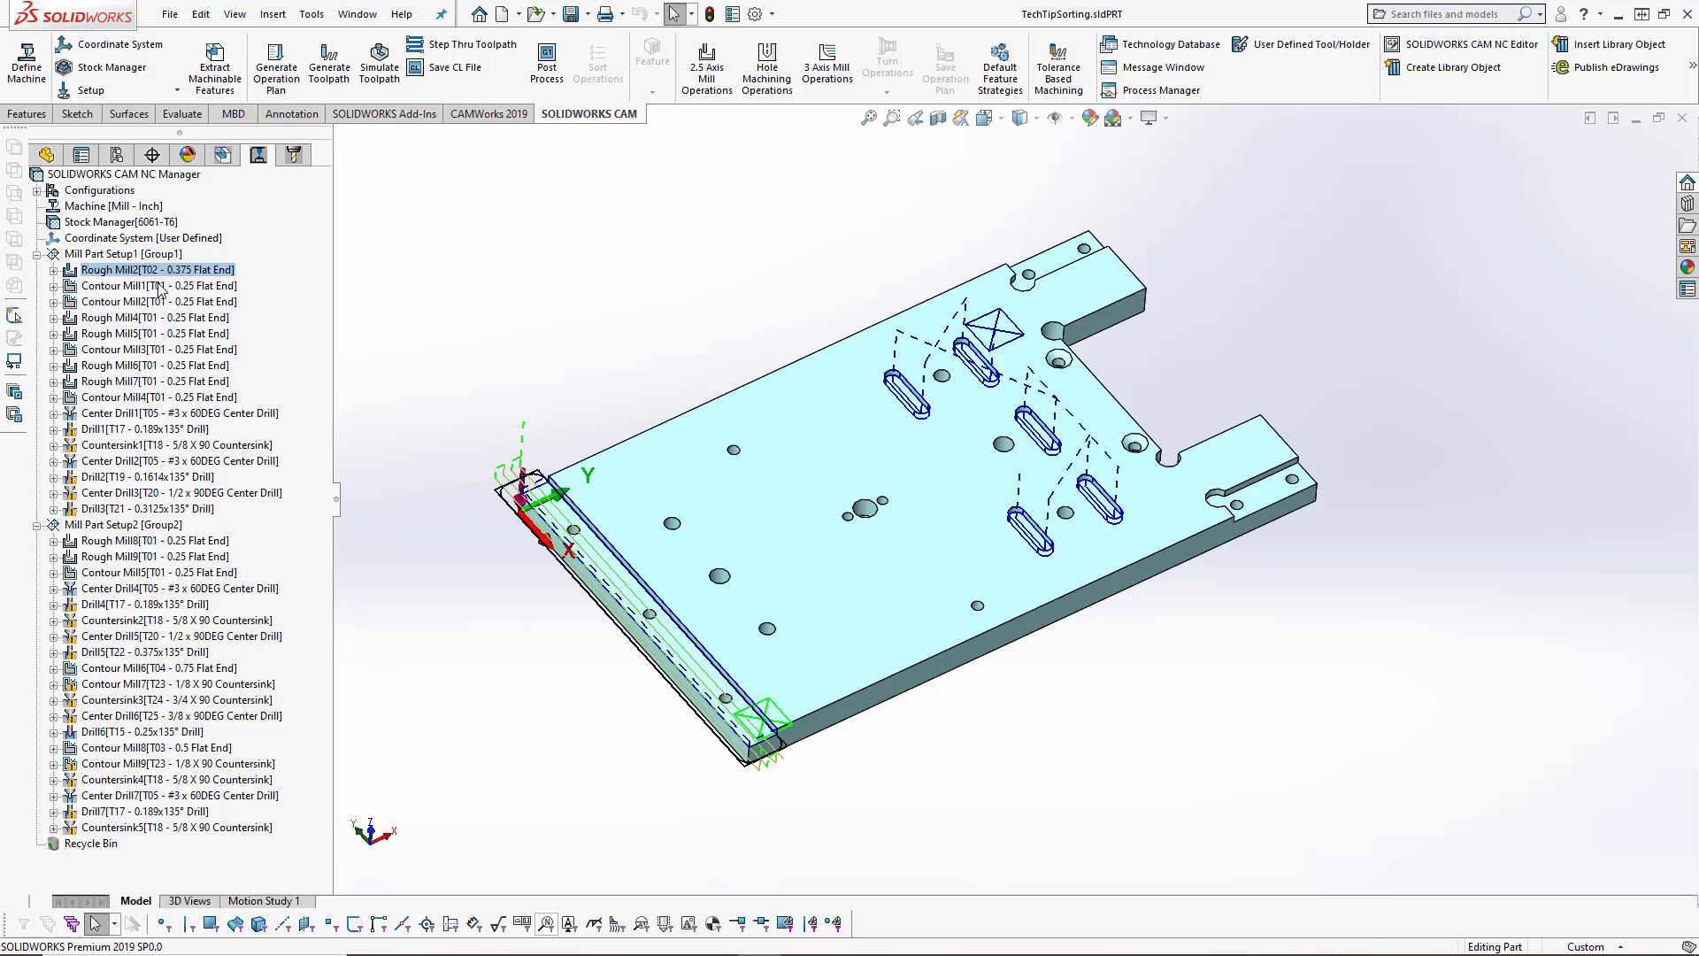
click(164, 430)
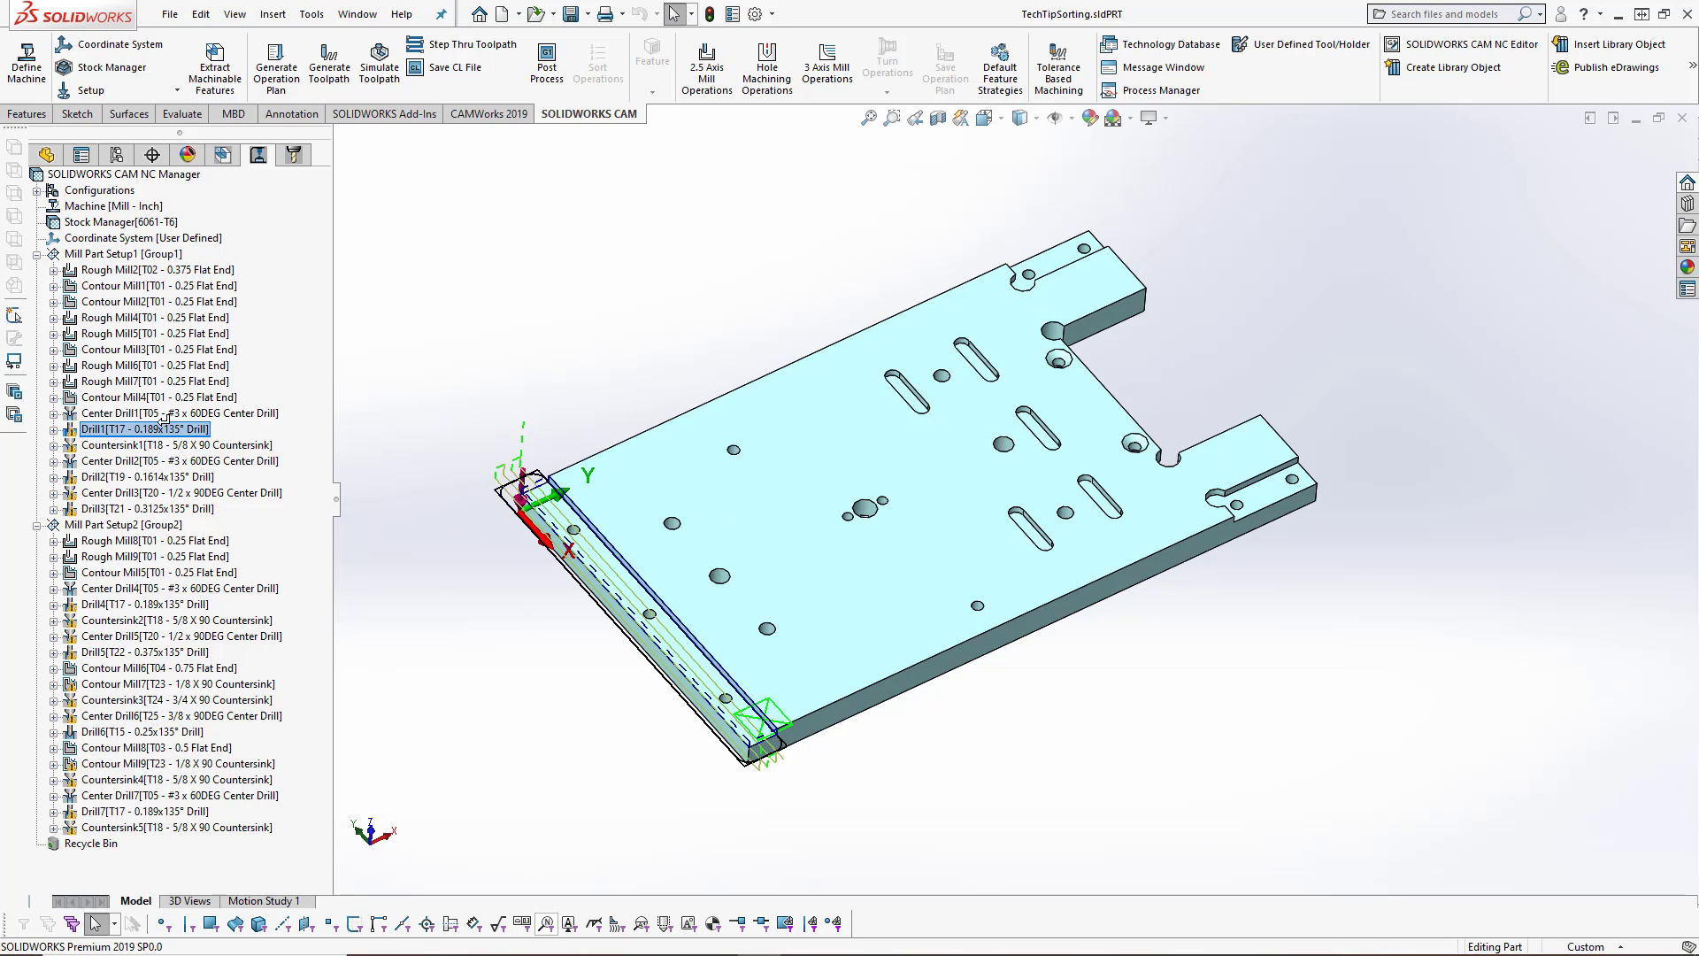
click(165, 413)
drag(164, 414, 167, 416)
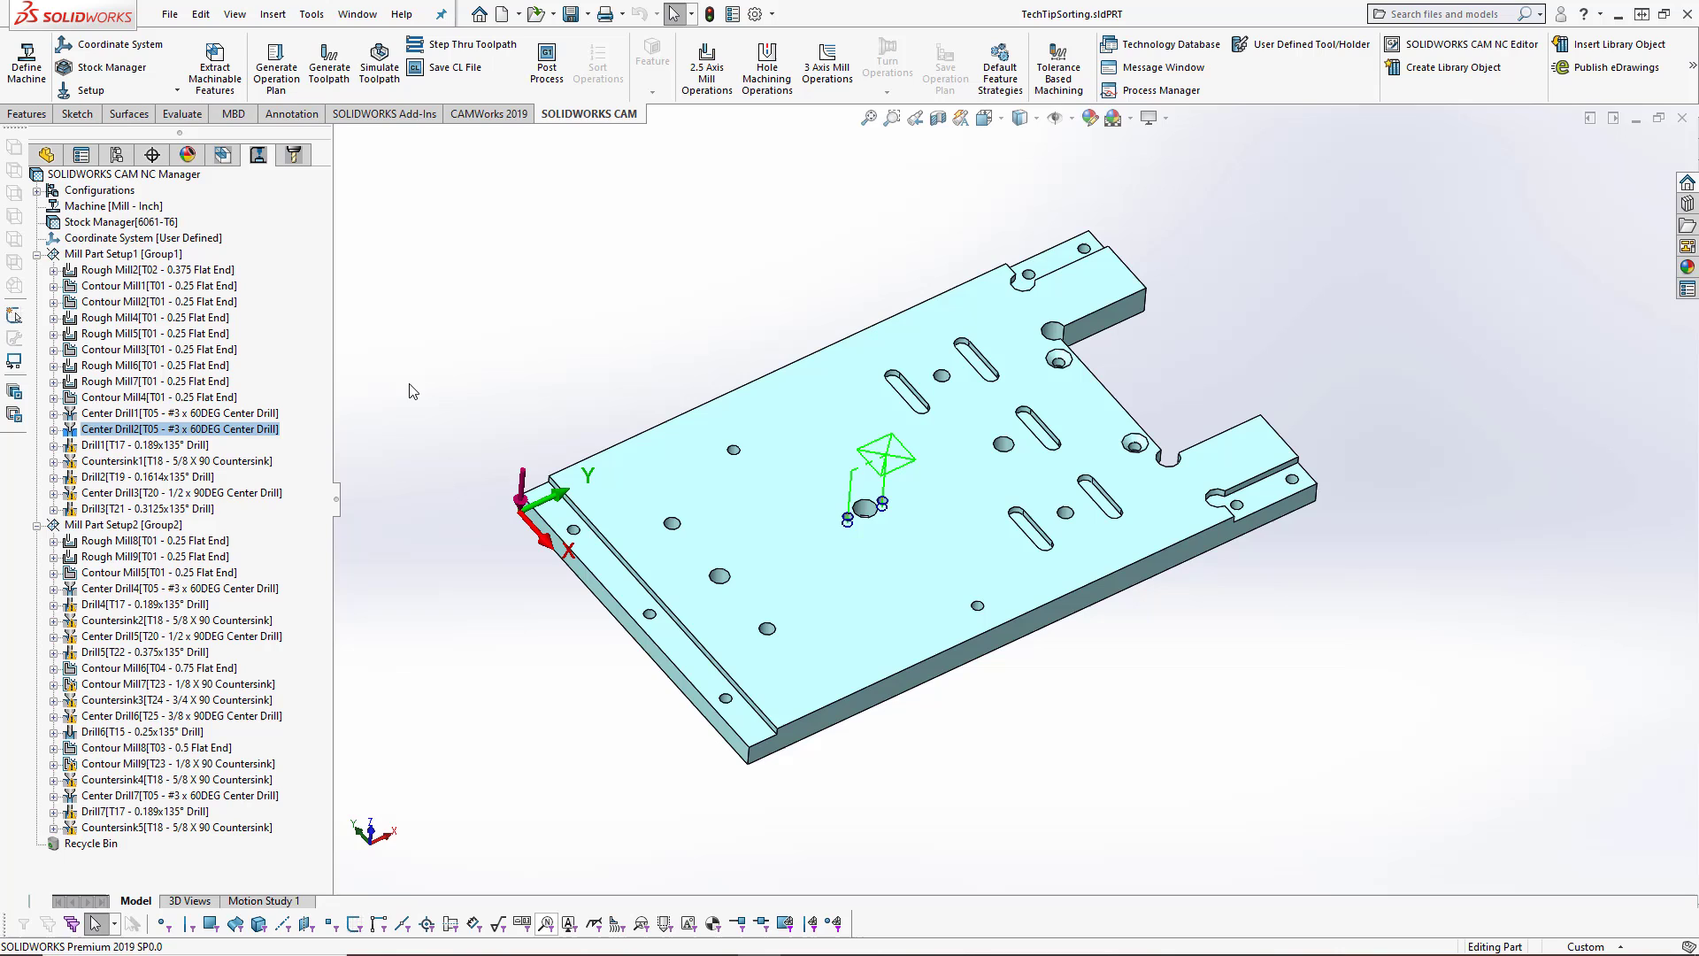
click(124, 256)
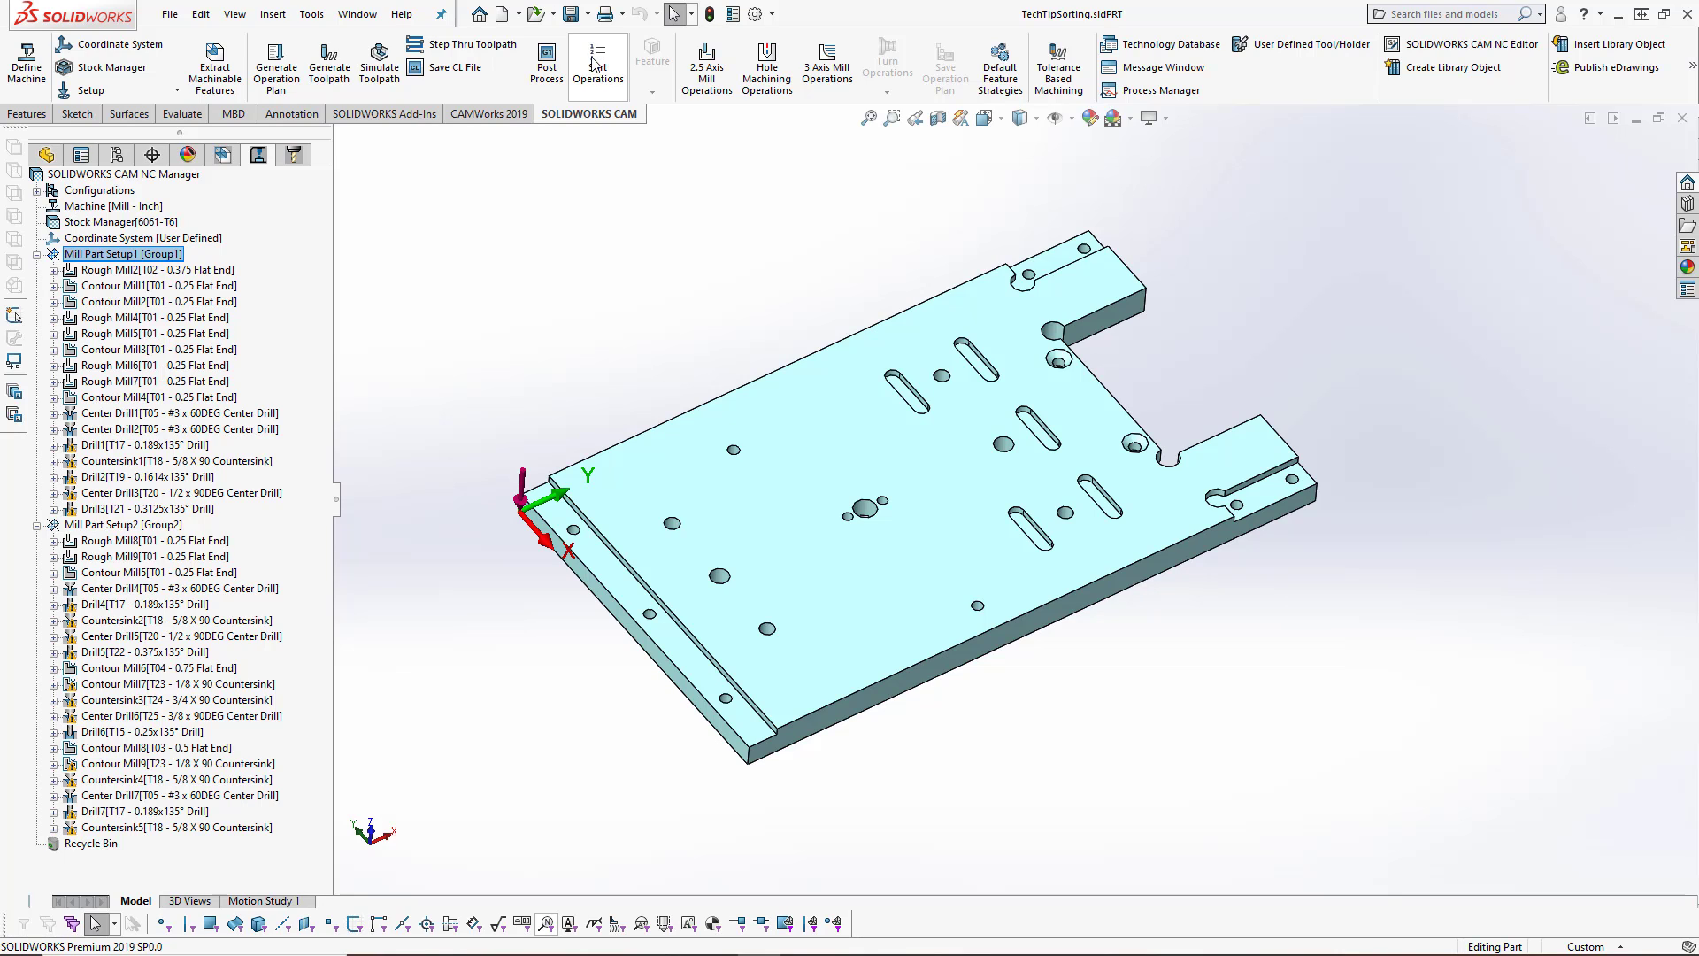
click(226, 302)
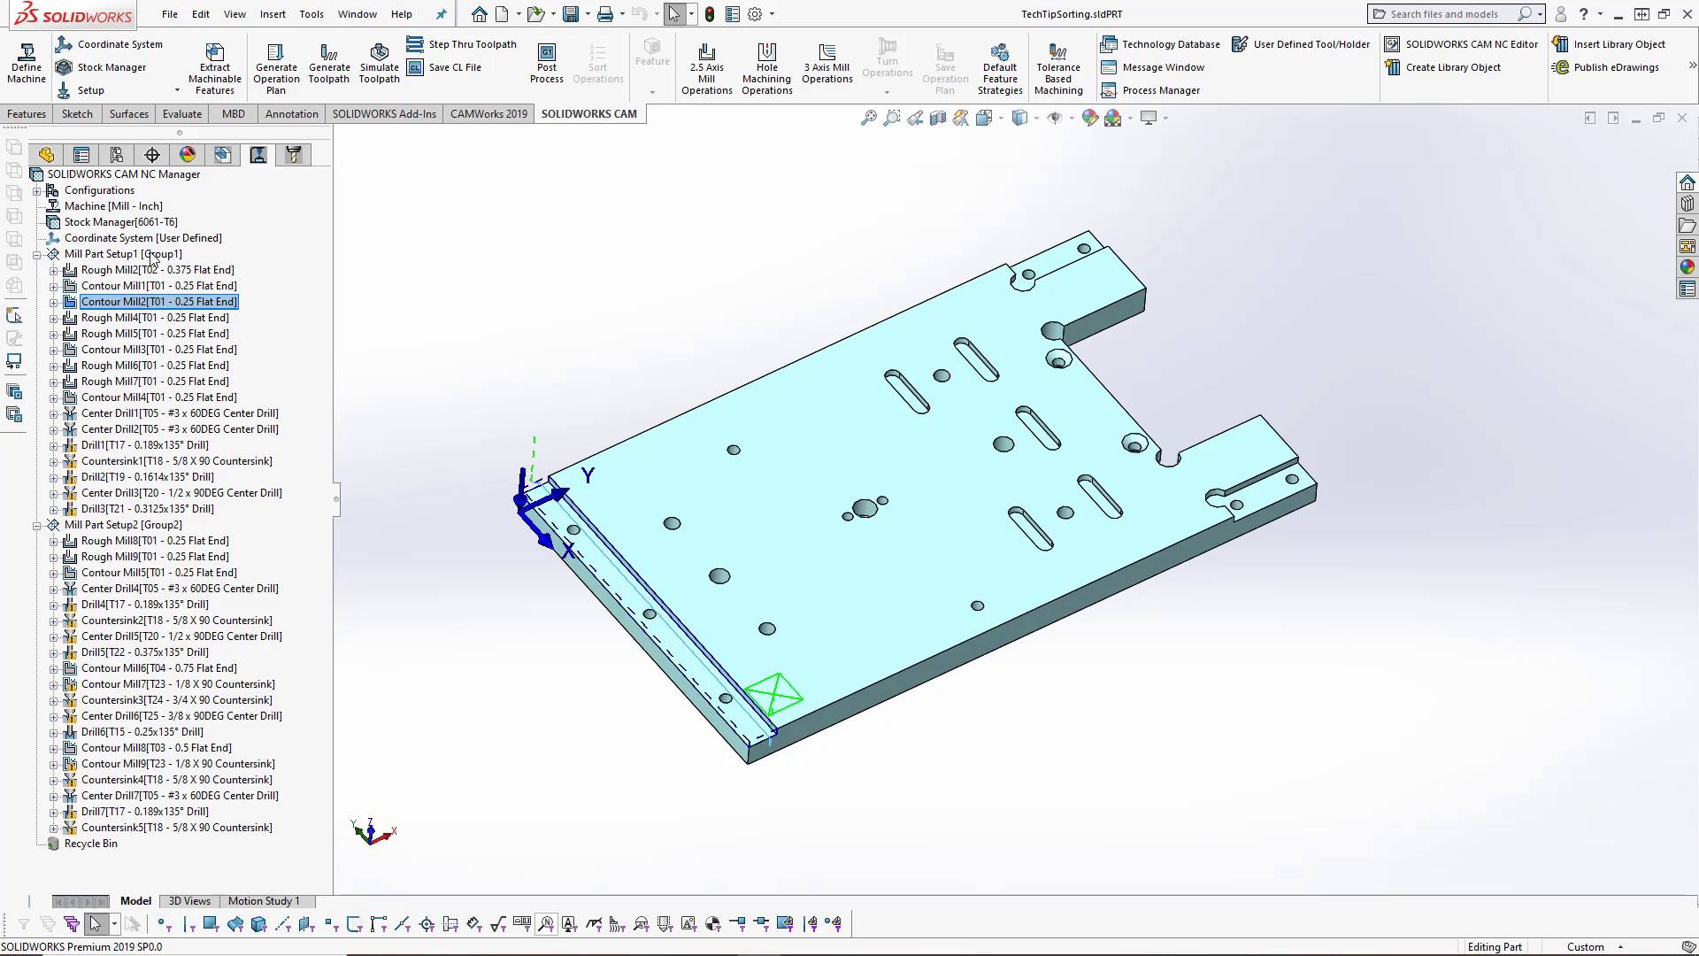
click(151, 256)
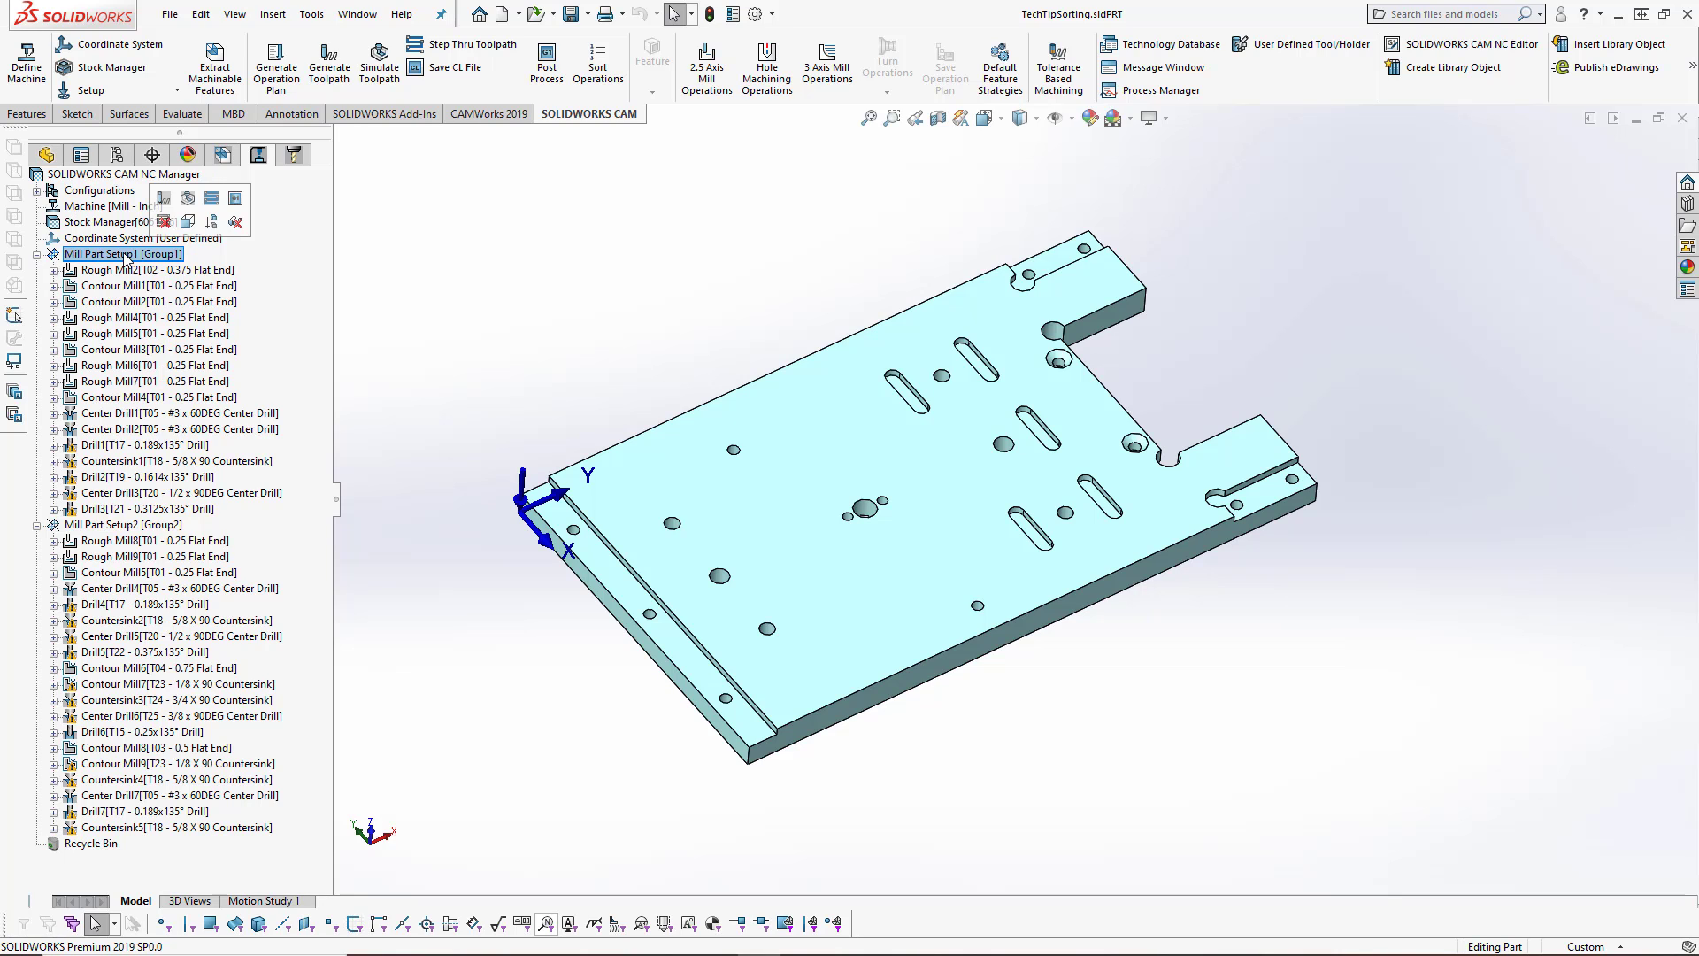
Step: Open Sort Operations from Mill Part Setup1's context menu
right_click(125, 257)
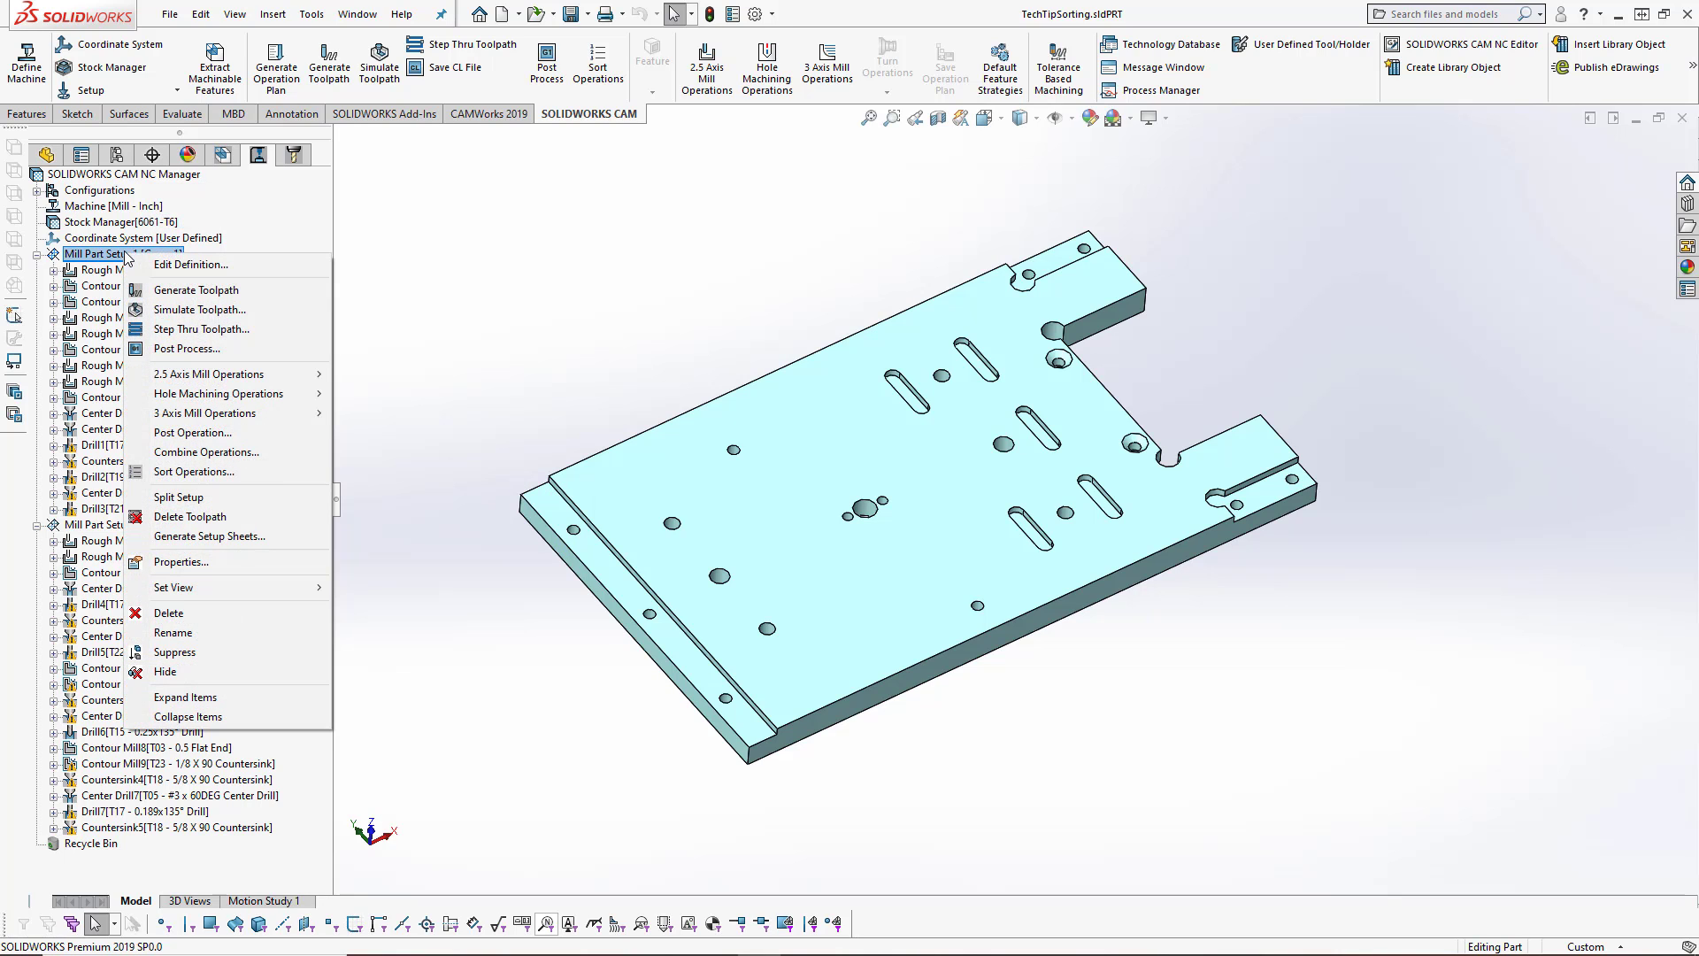
click(219, 475)
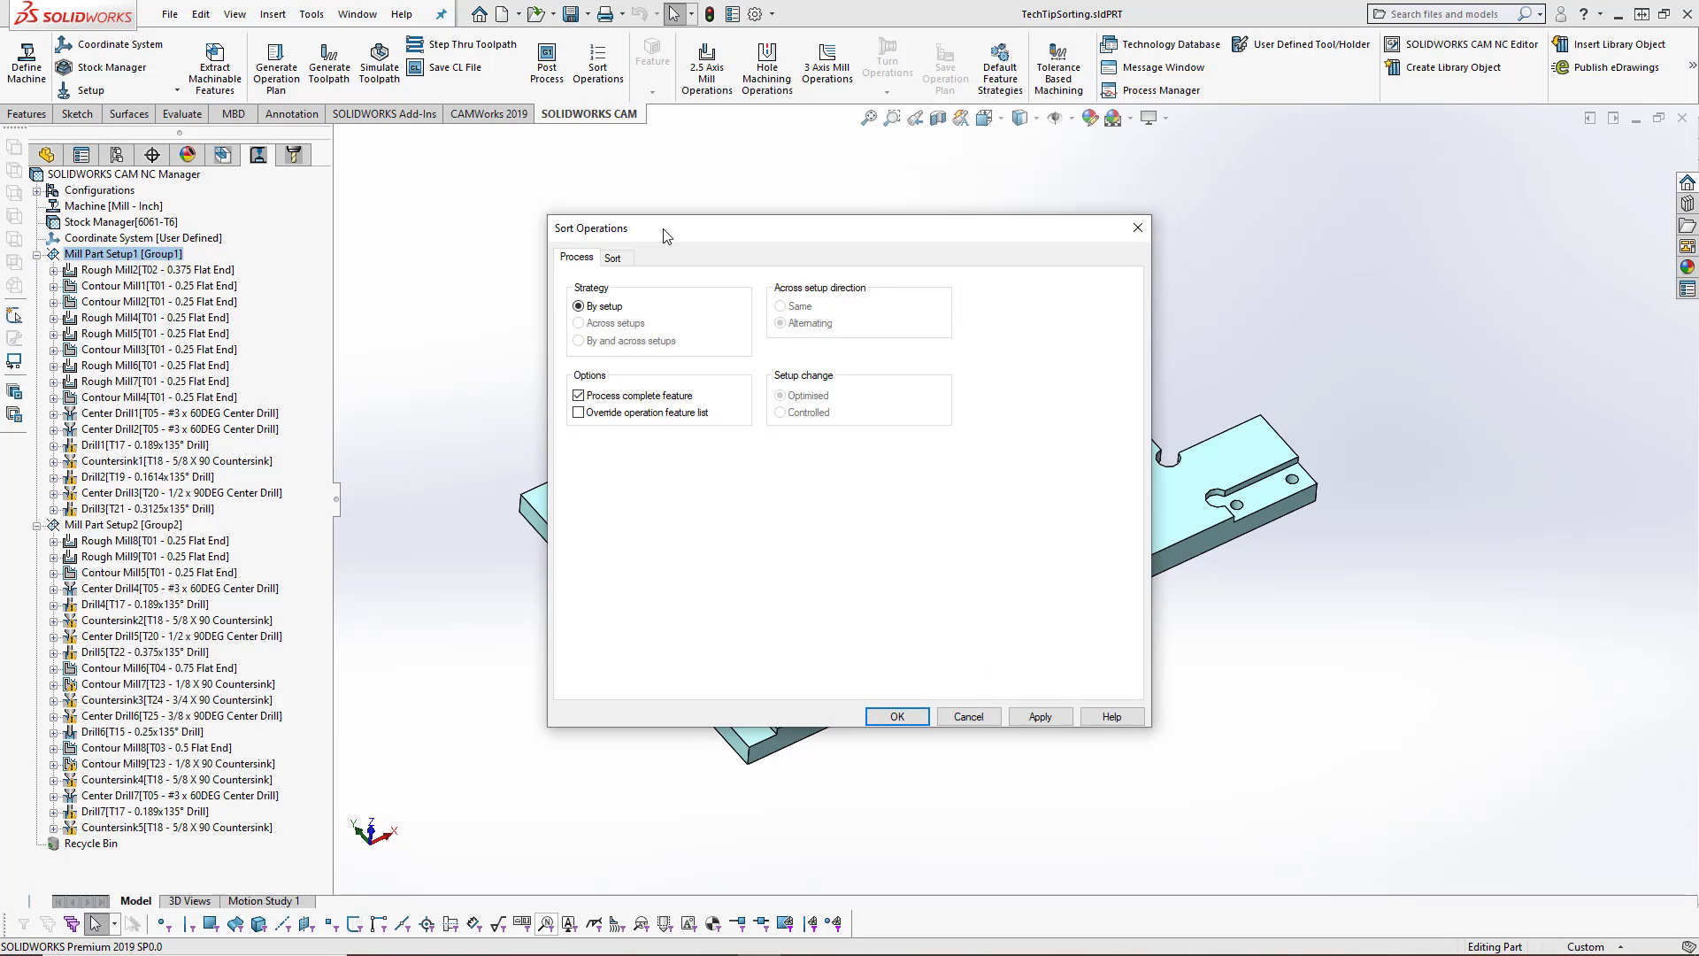
Step: Move the Sort Operations dialog aside and set Sort by to Tool on the Sort tab
drag(663, 228, 477, 153)
click(428, 184)
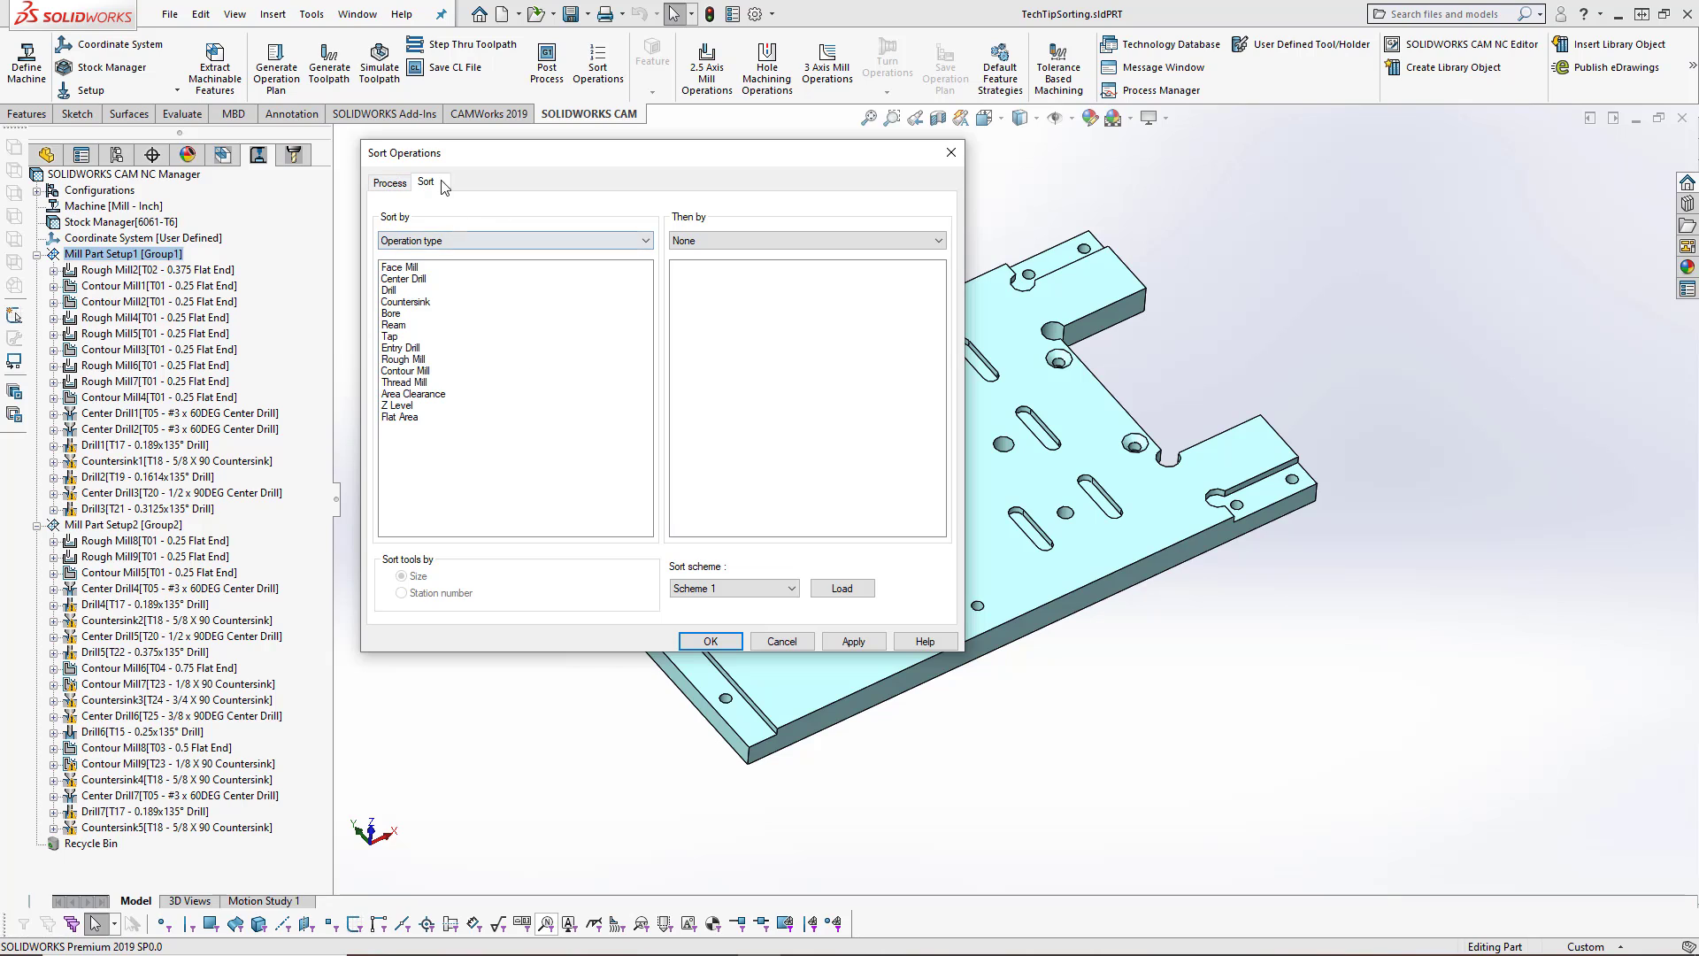
click(550, 242)
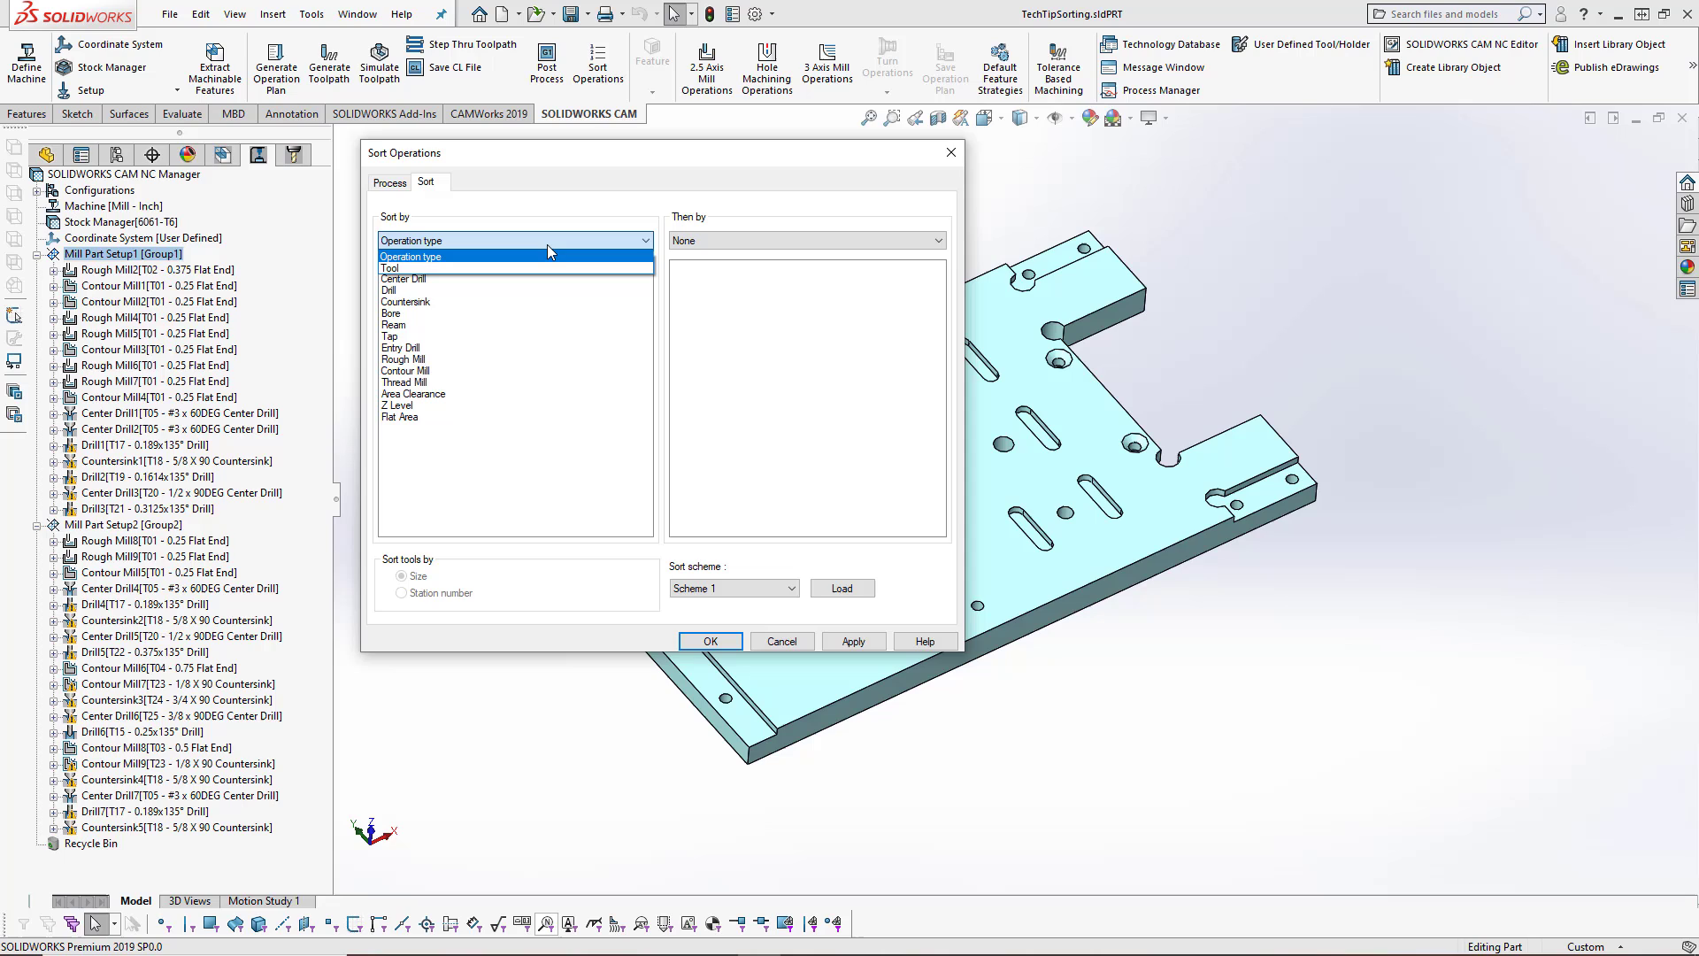
click(544, 250)
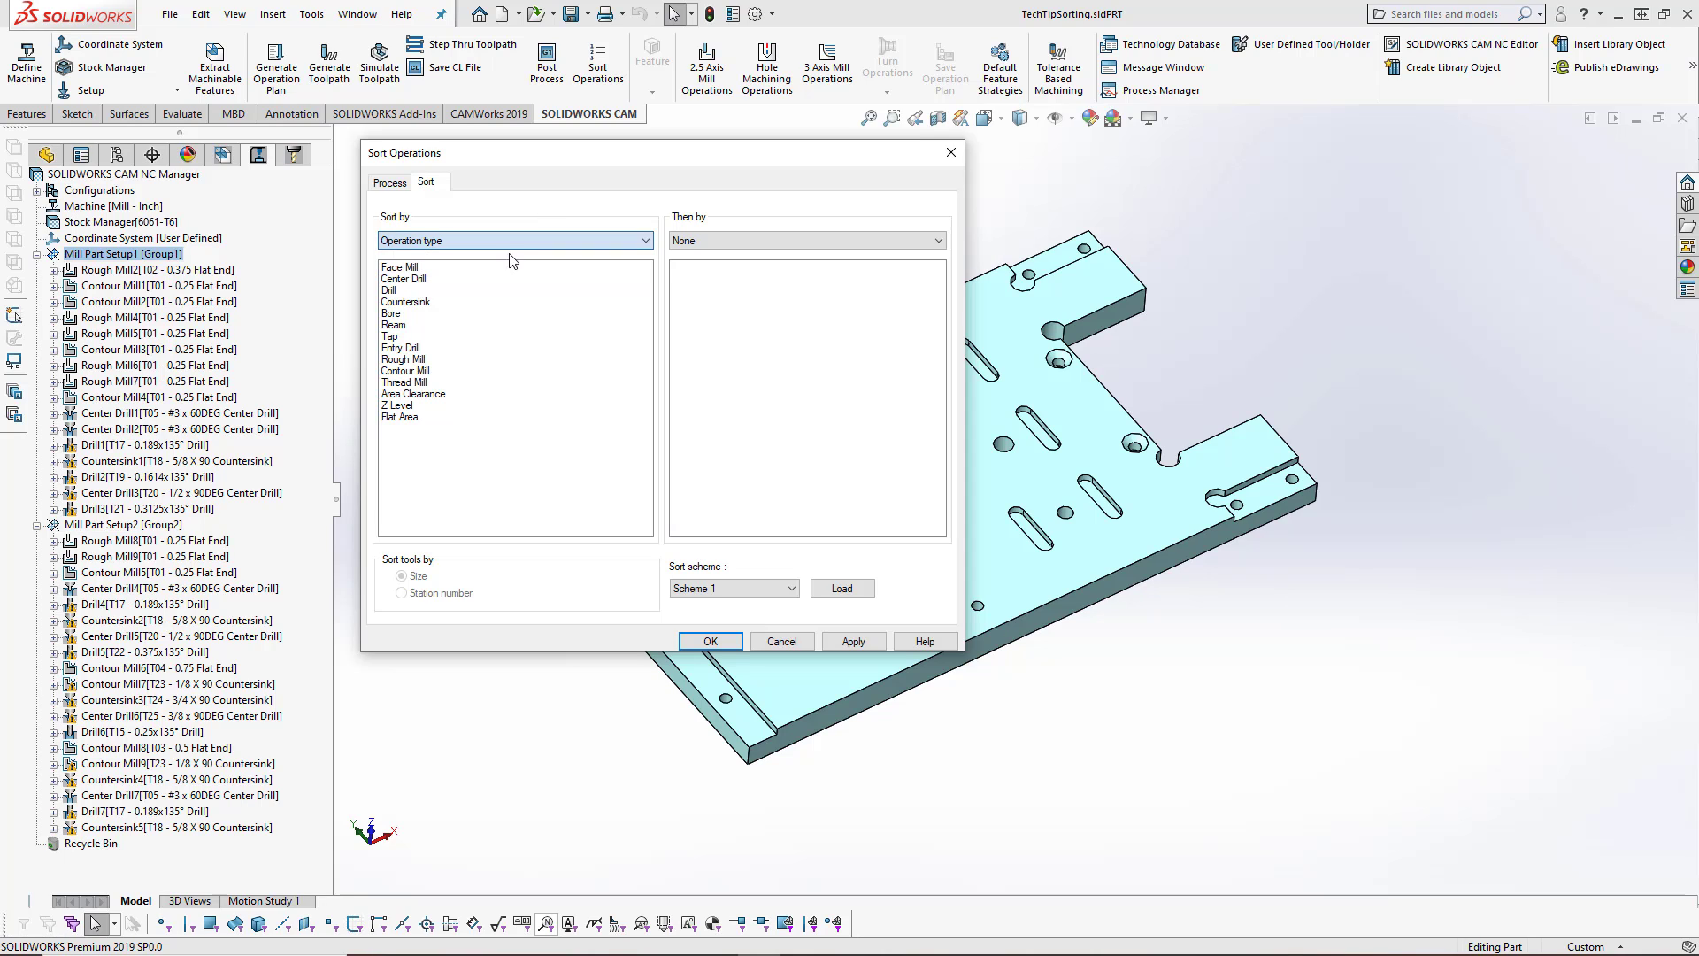
click(442, 242)
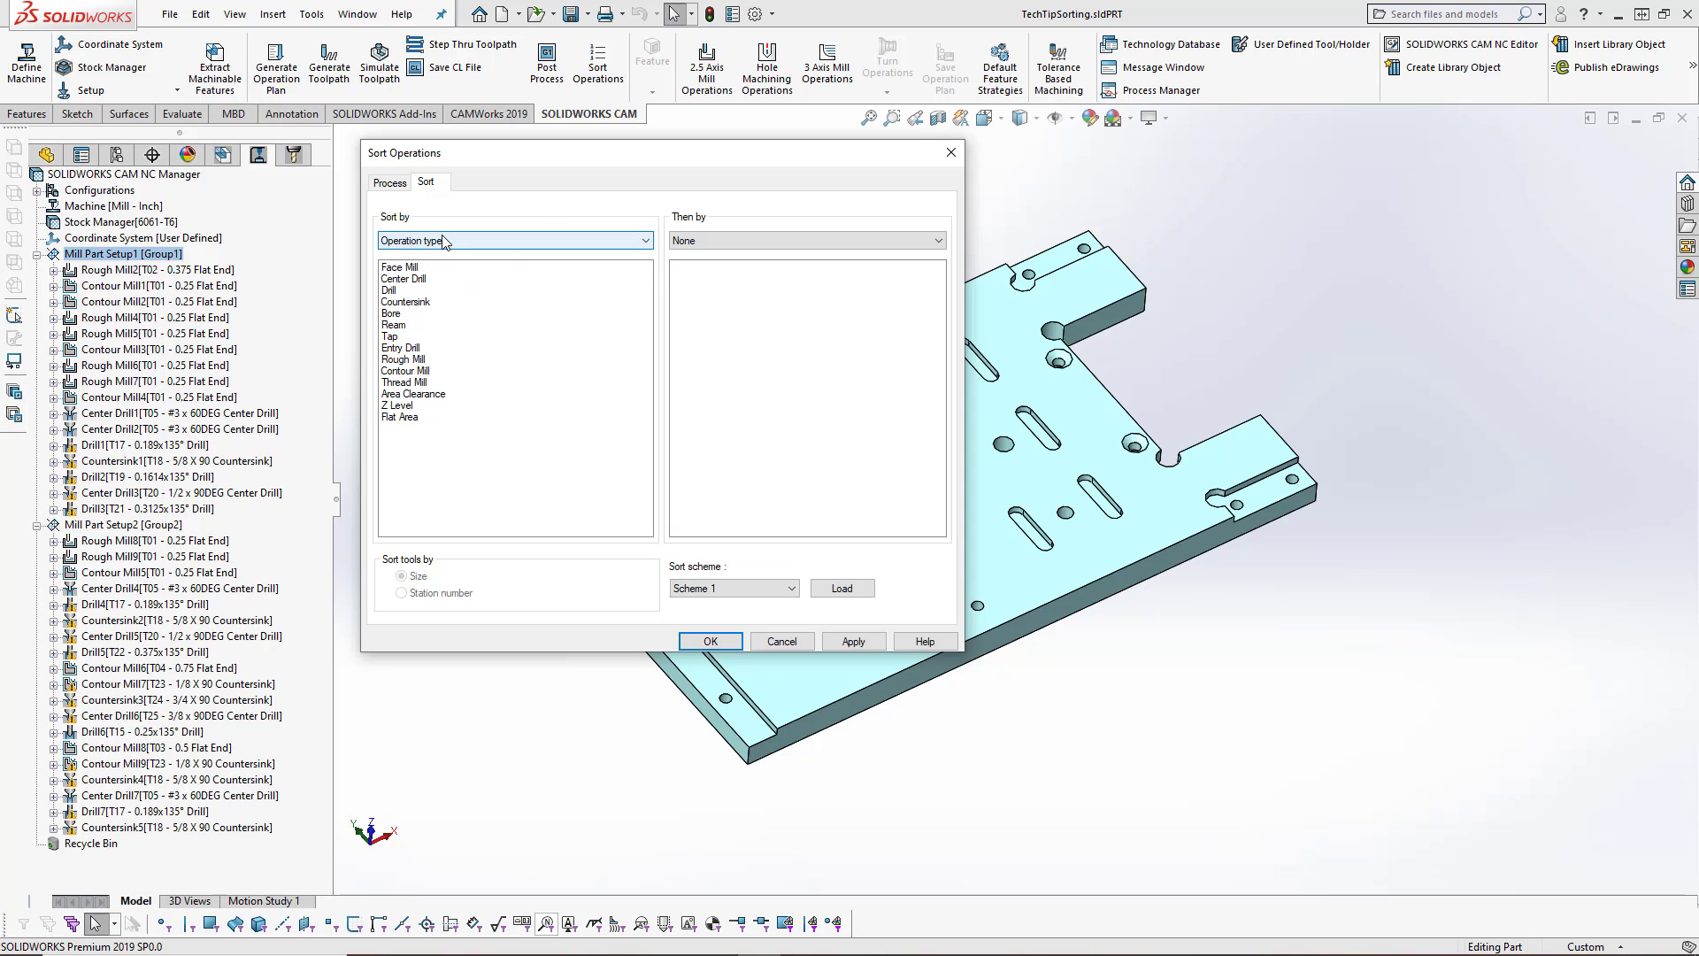
click(442, 262)
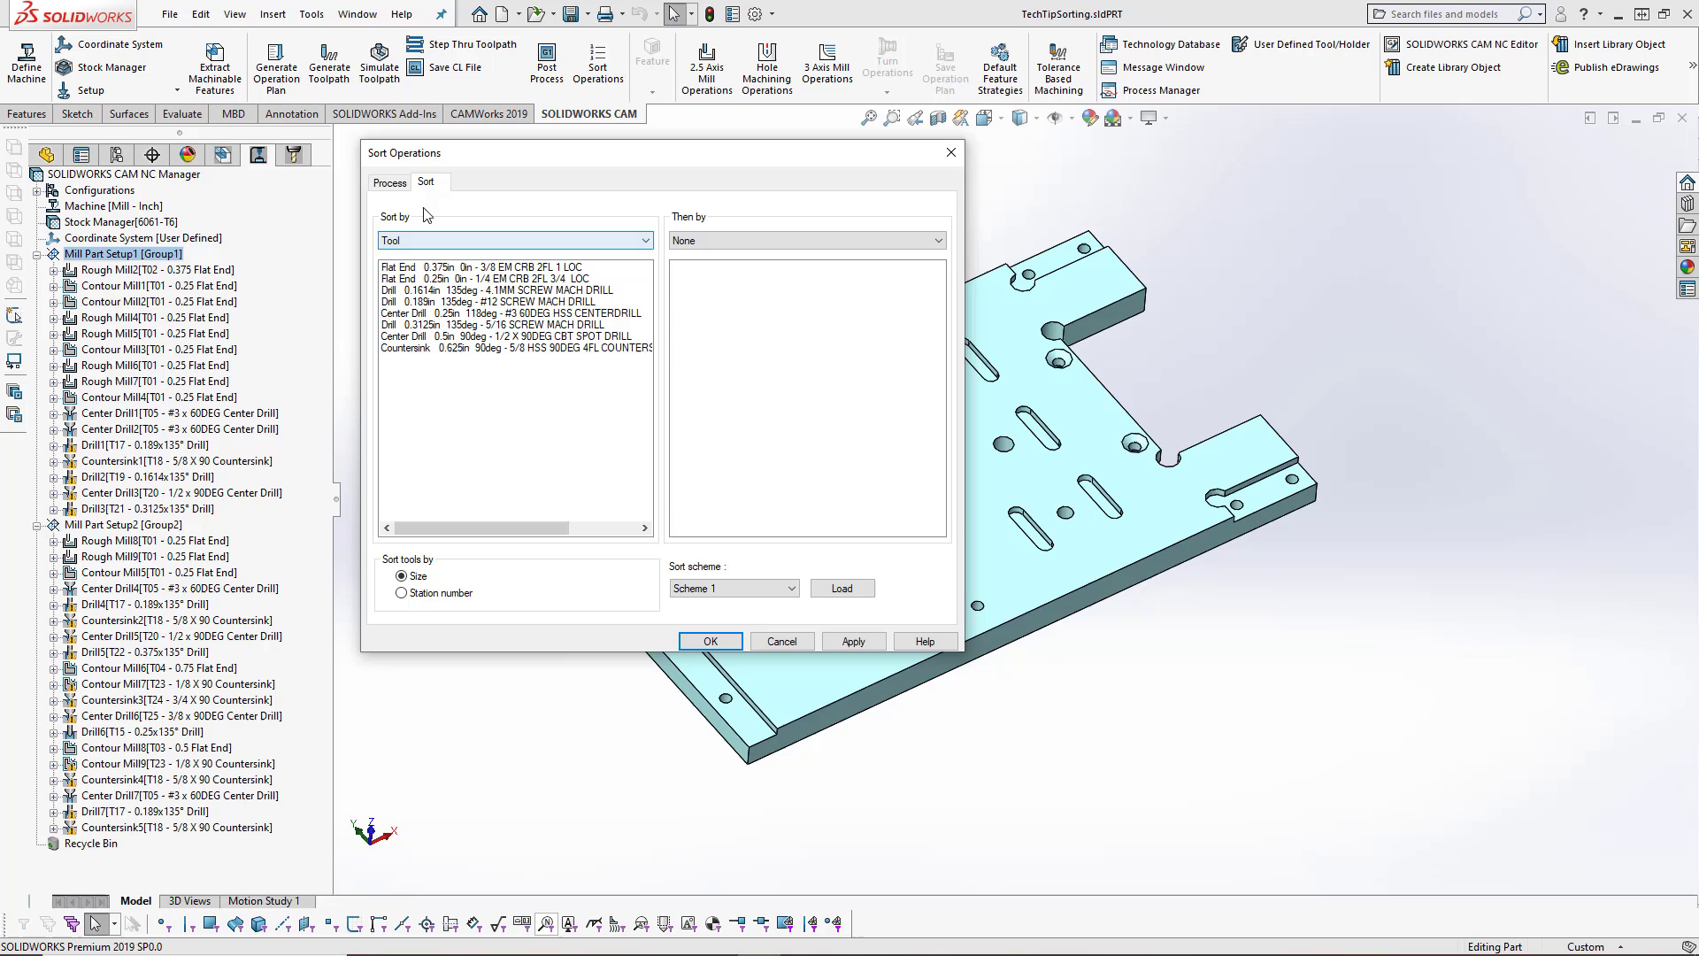
Step: Set Then by to Operation type and keep Sort tools by on Size
click(722, 239)
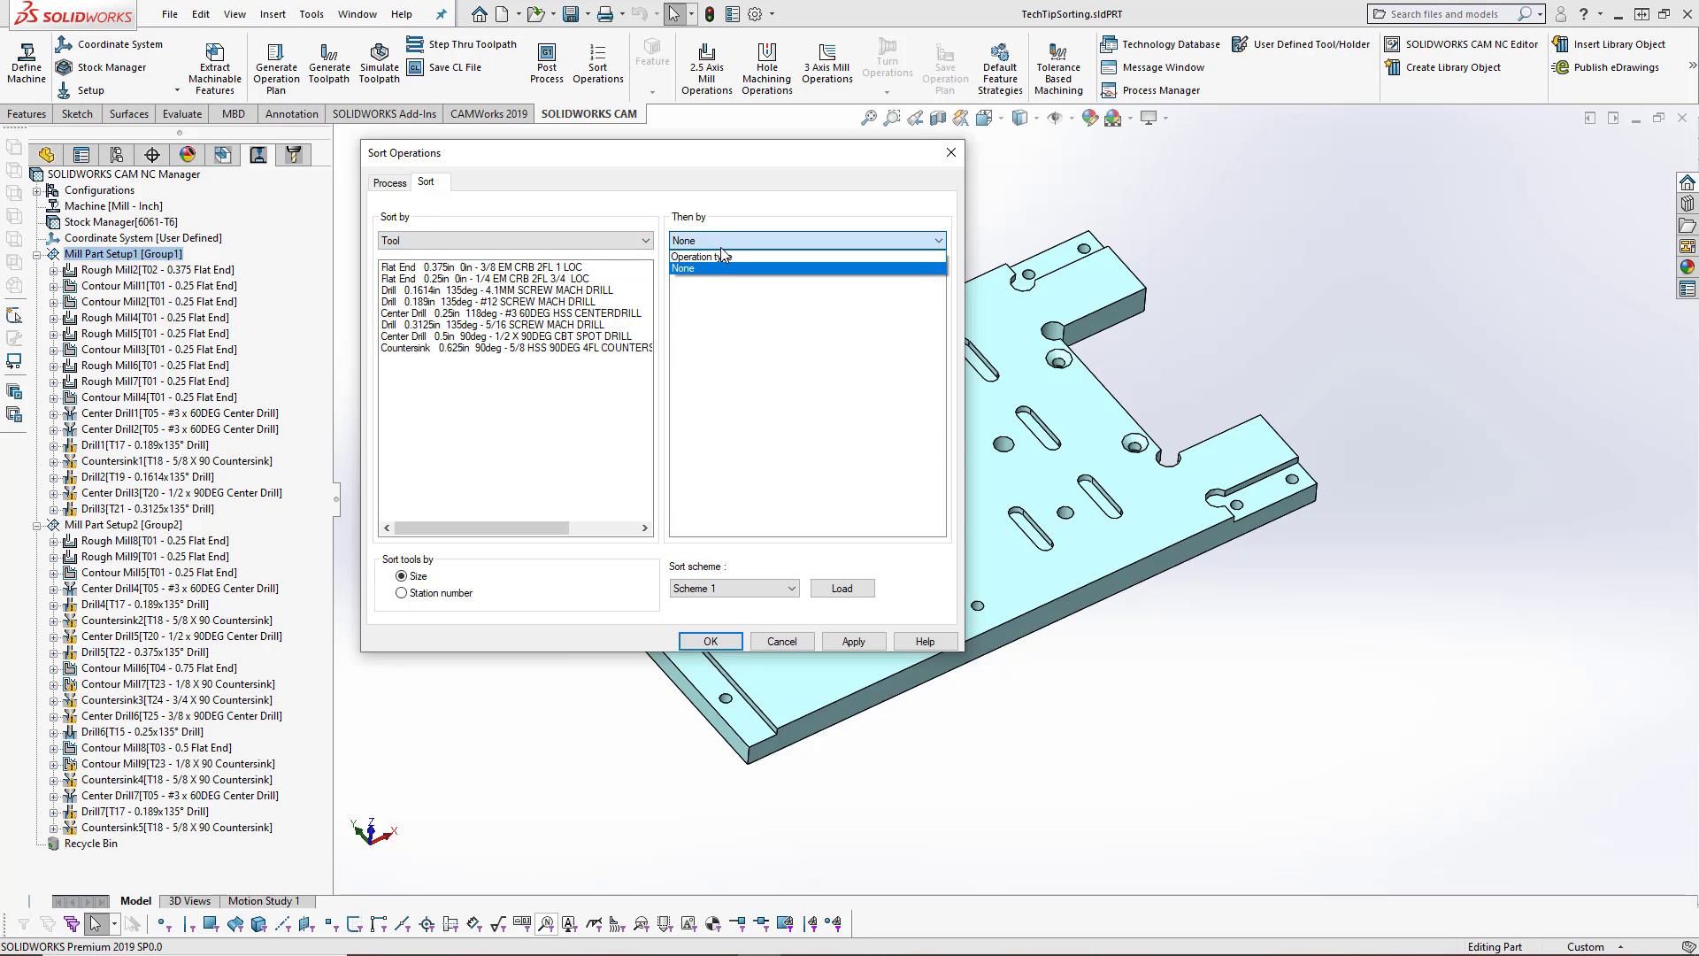
click(722, 257)
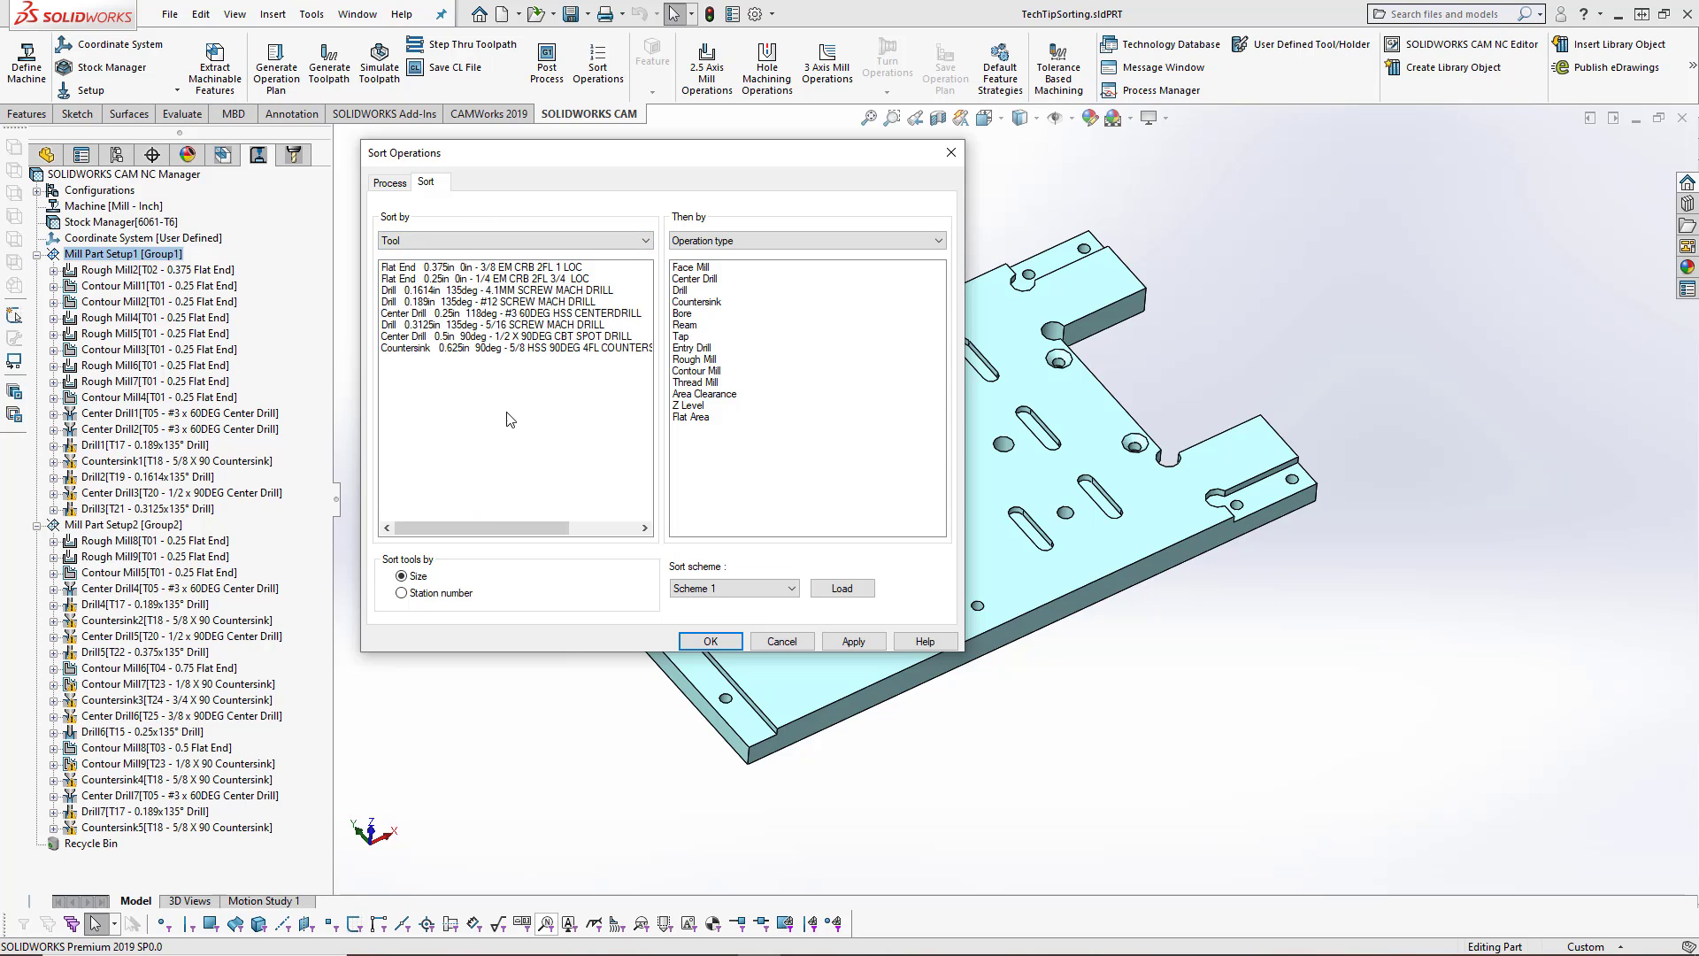
click(402, 593)
click(401, 576)
Step: Put the 0.5in center drill above the 0.3125in drill, rank Rough Mill and Contour Mill after Face Mill, and keep Scheme 1
drag(411, 337, 411, 325)
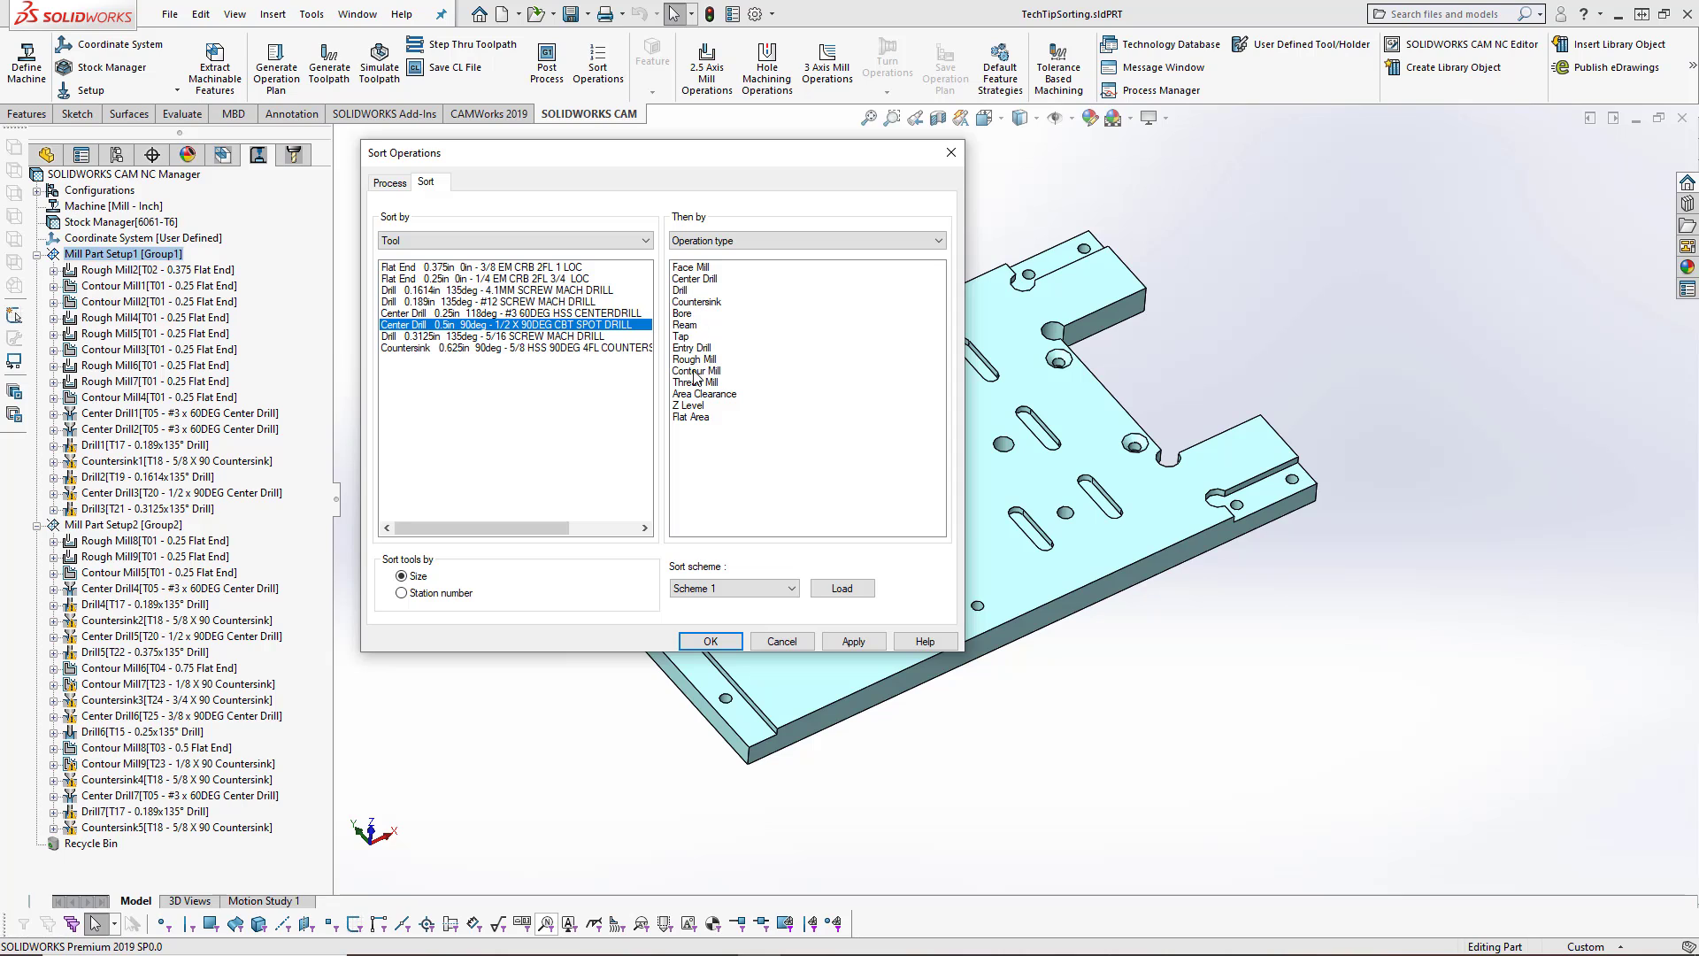
drag(692, 364, 756, 281)
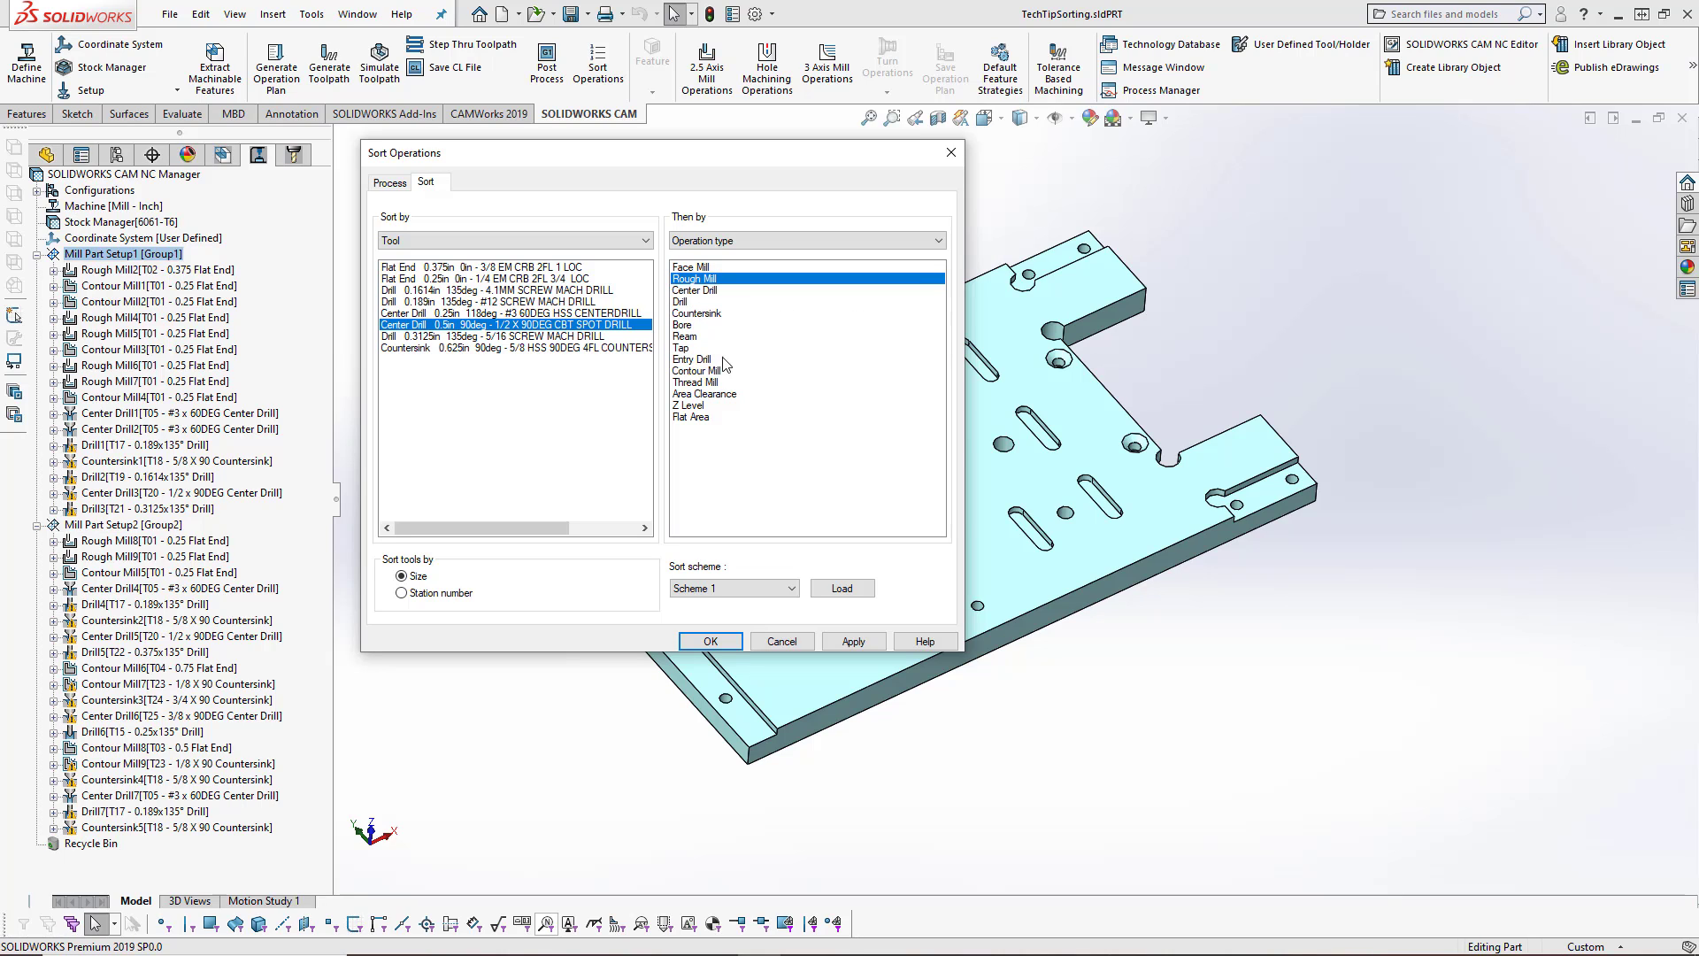
drag(696, 376, 715, 301)
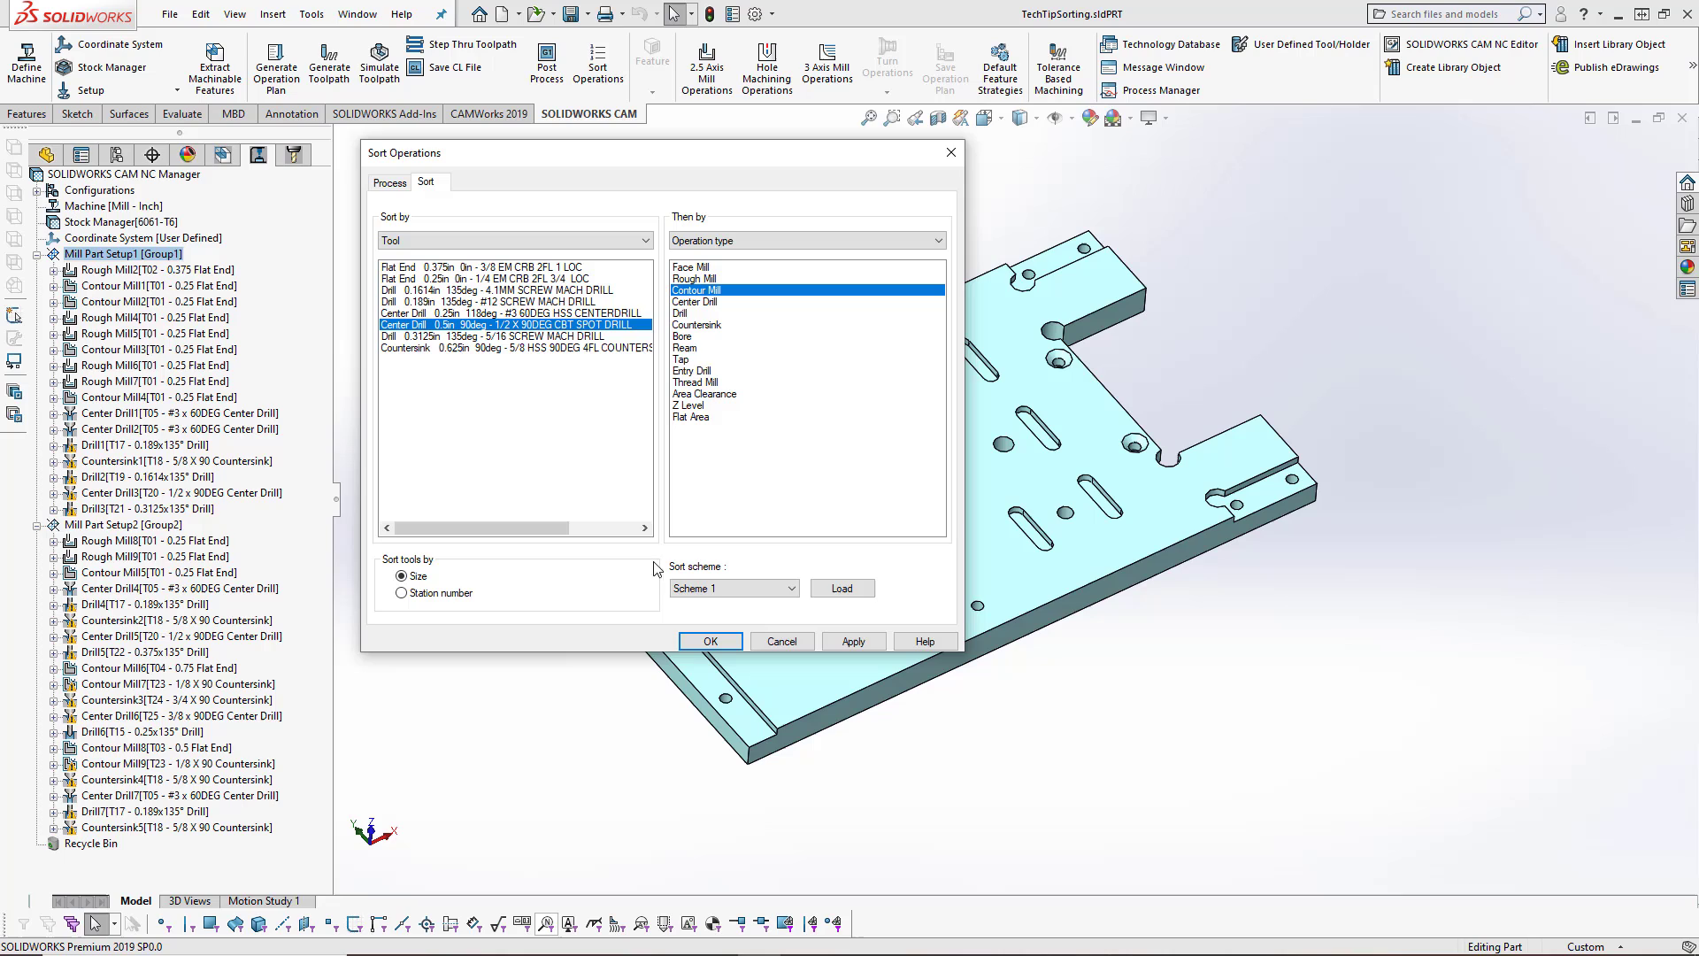
click(794, 595)
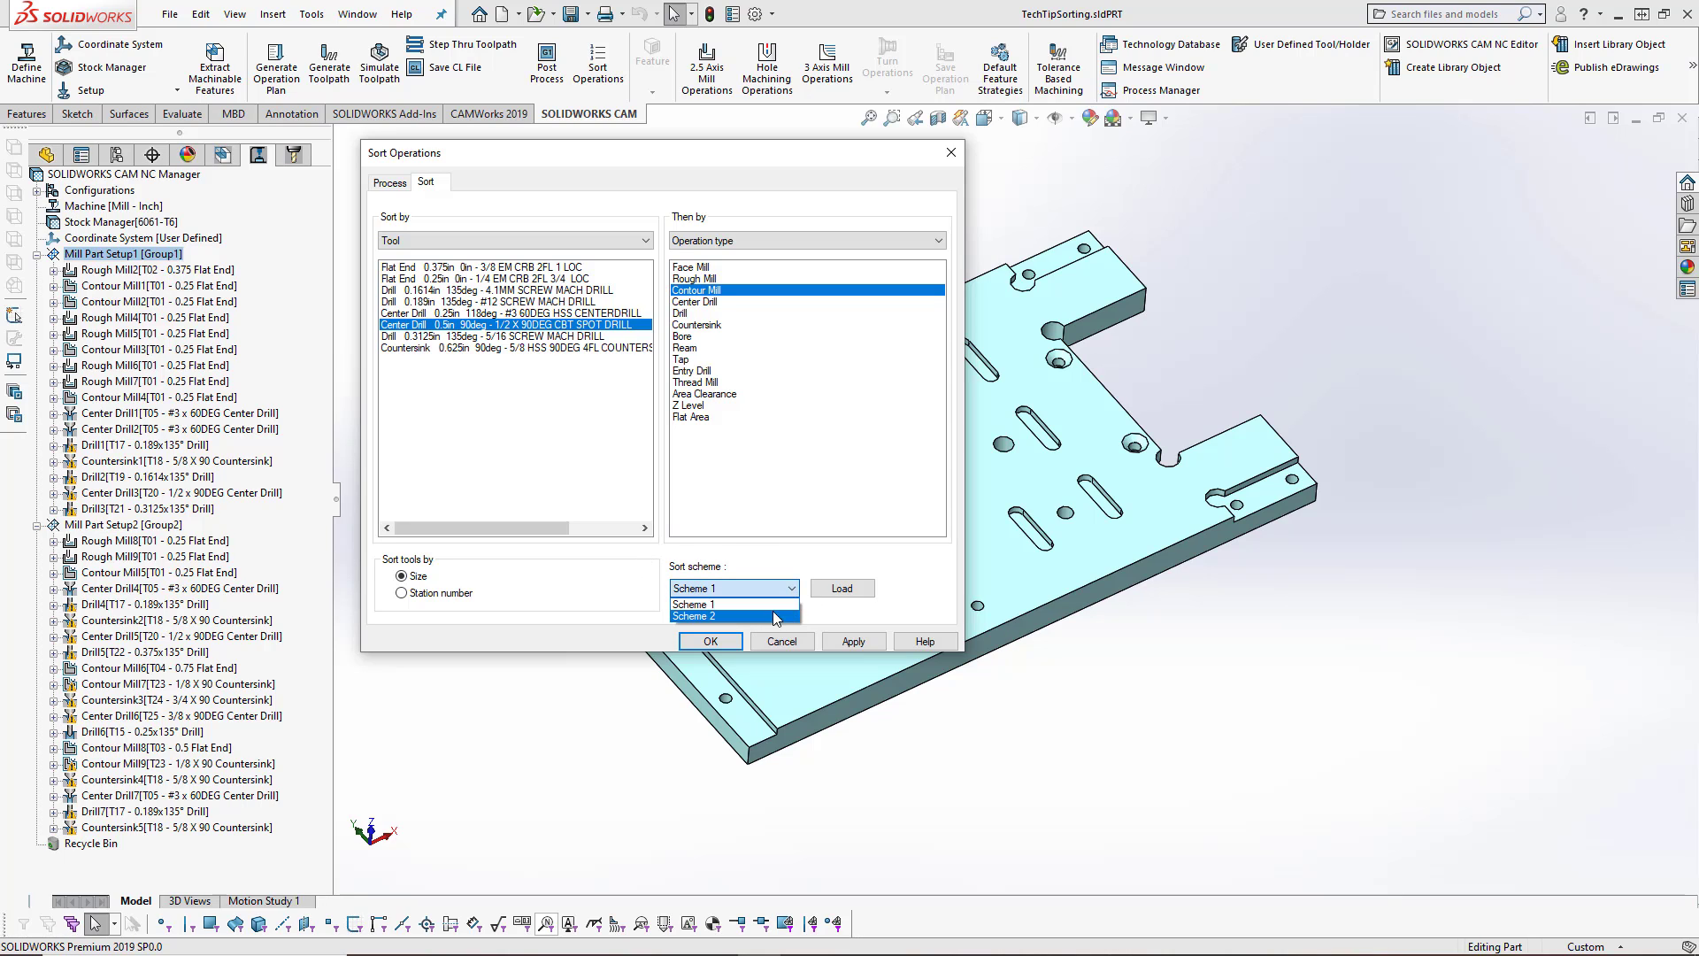
click(841, 563)
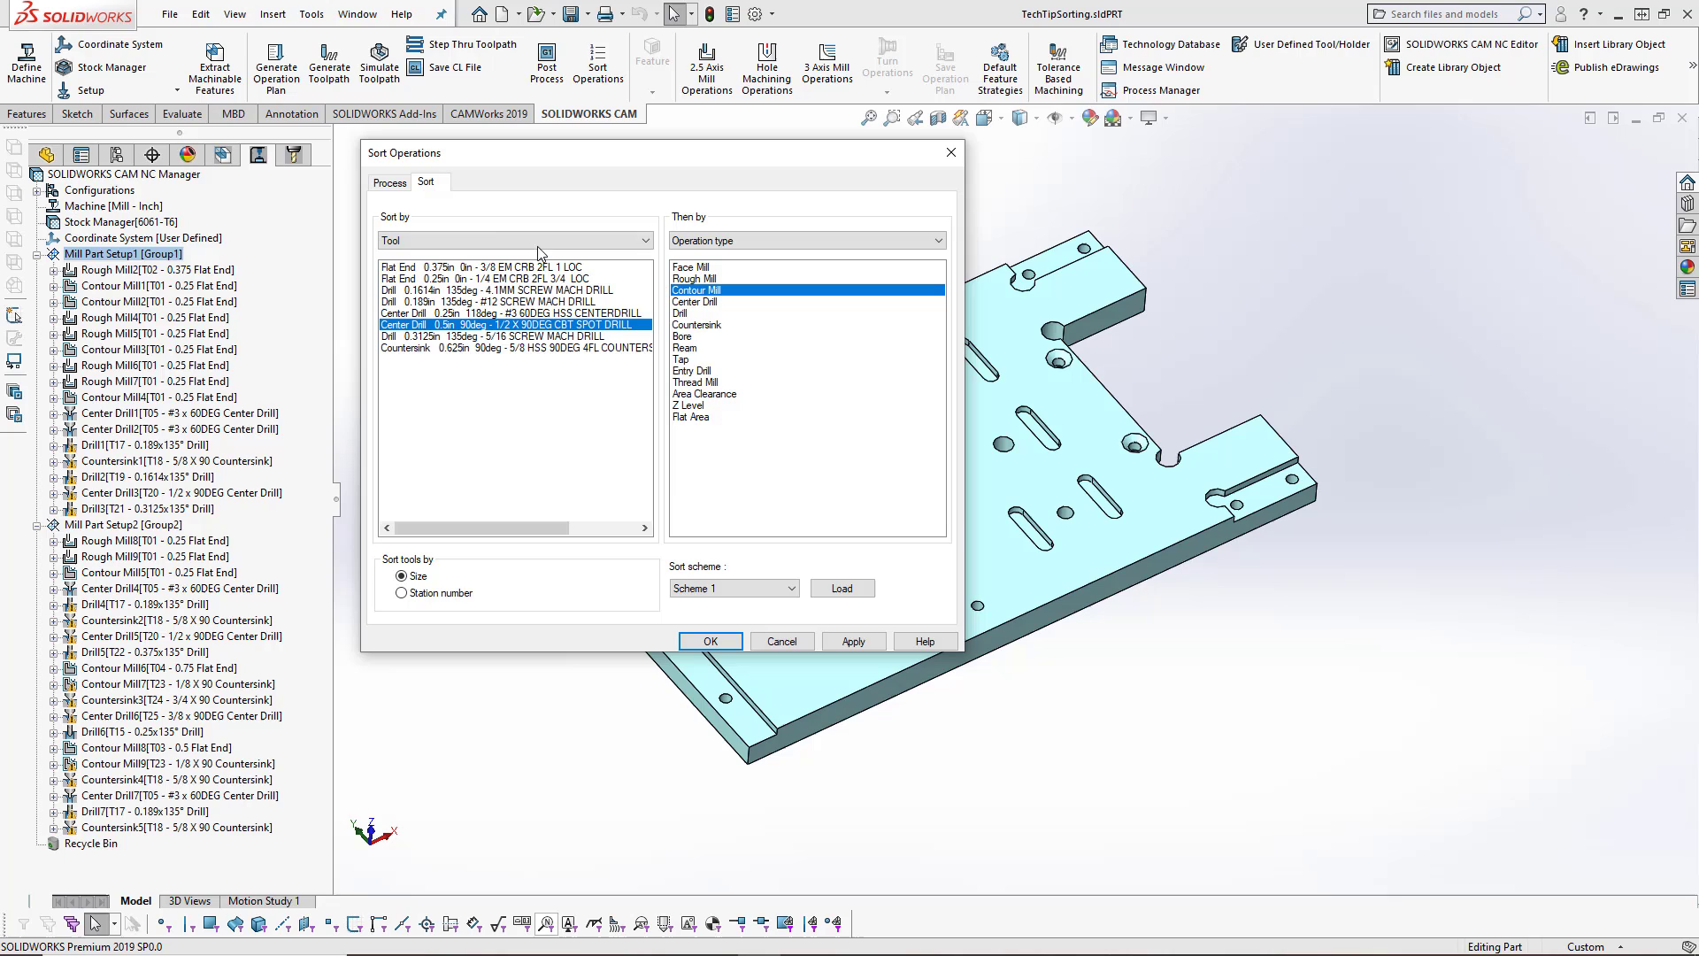
Step: Apply the Tool-then-Operation type sort to Mill Part Setup1, comparing via Undo, then close with OK
click(851, 641)
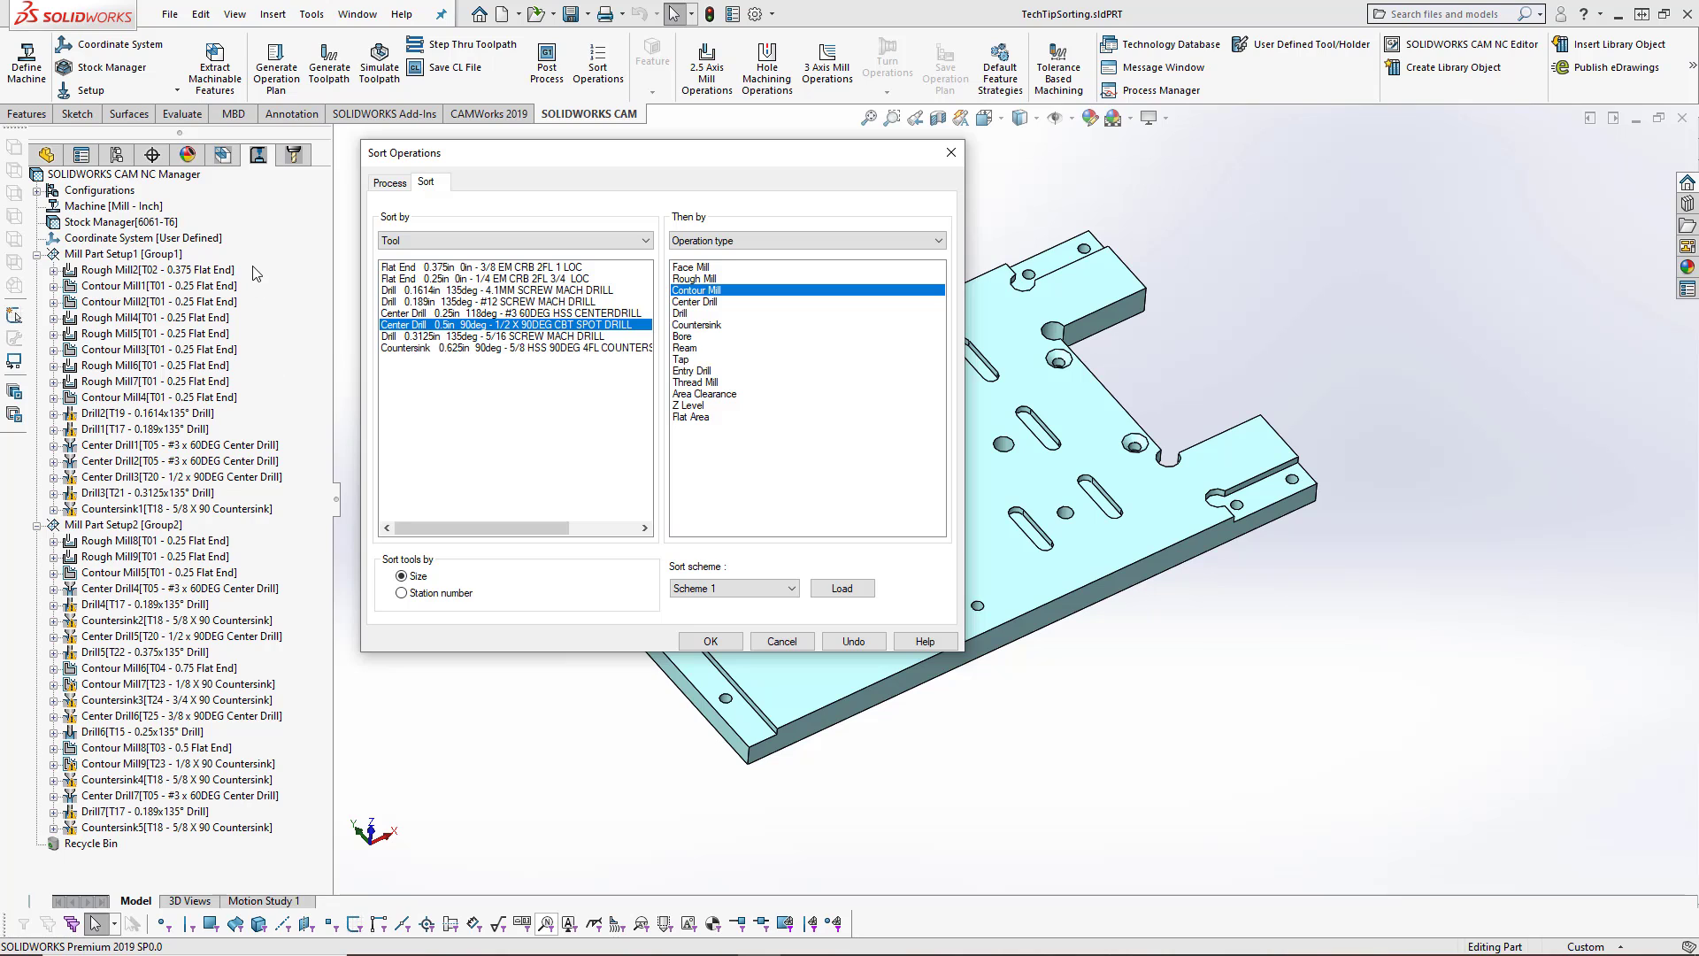
click(871, 643)
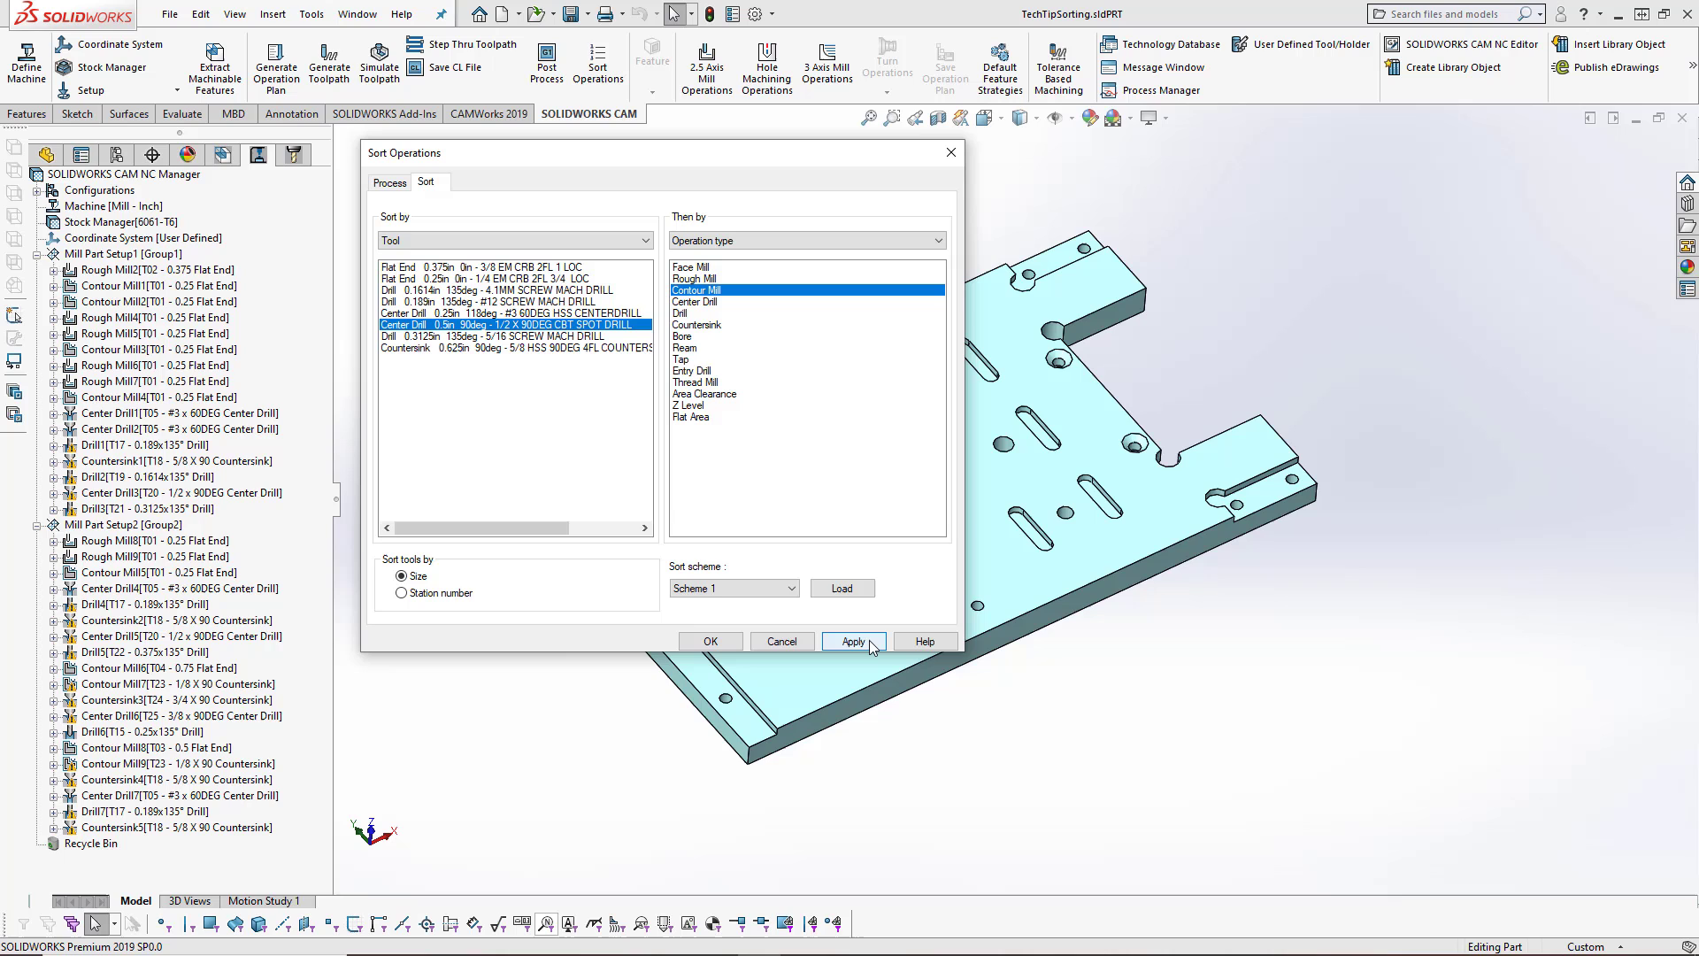
click(872, 647)
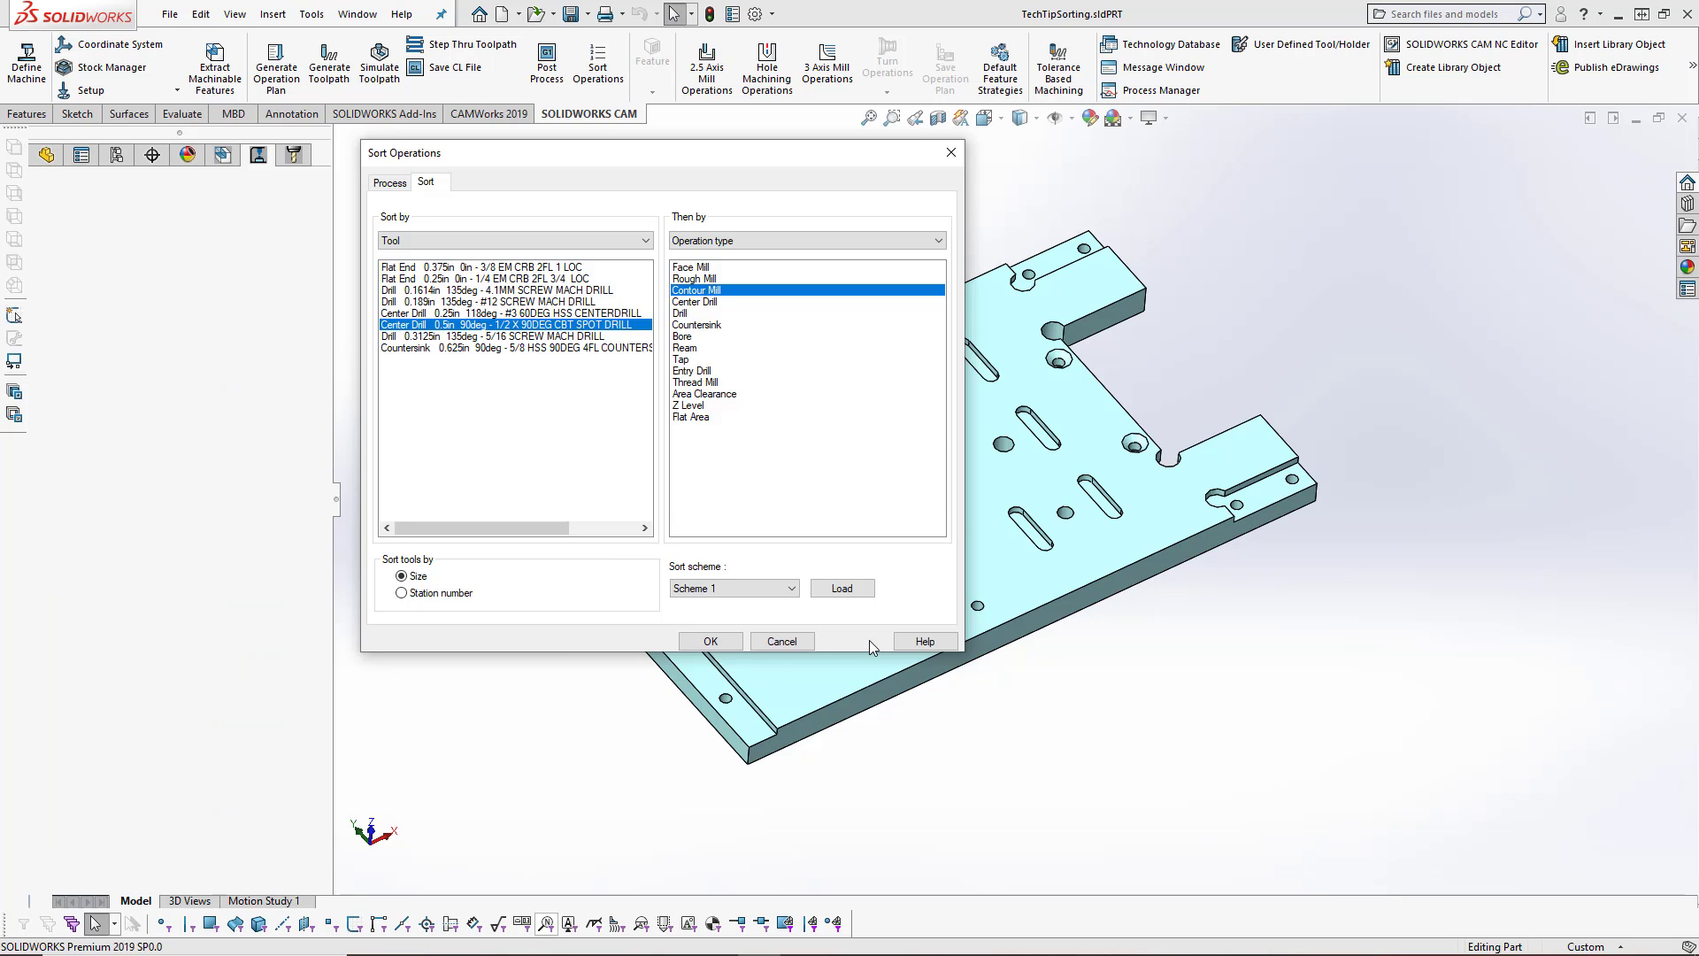
click(711, 643)
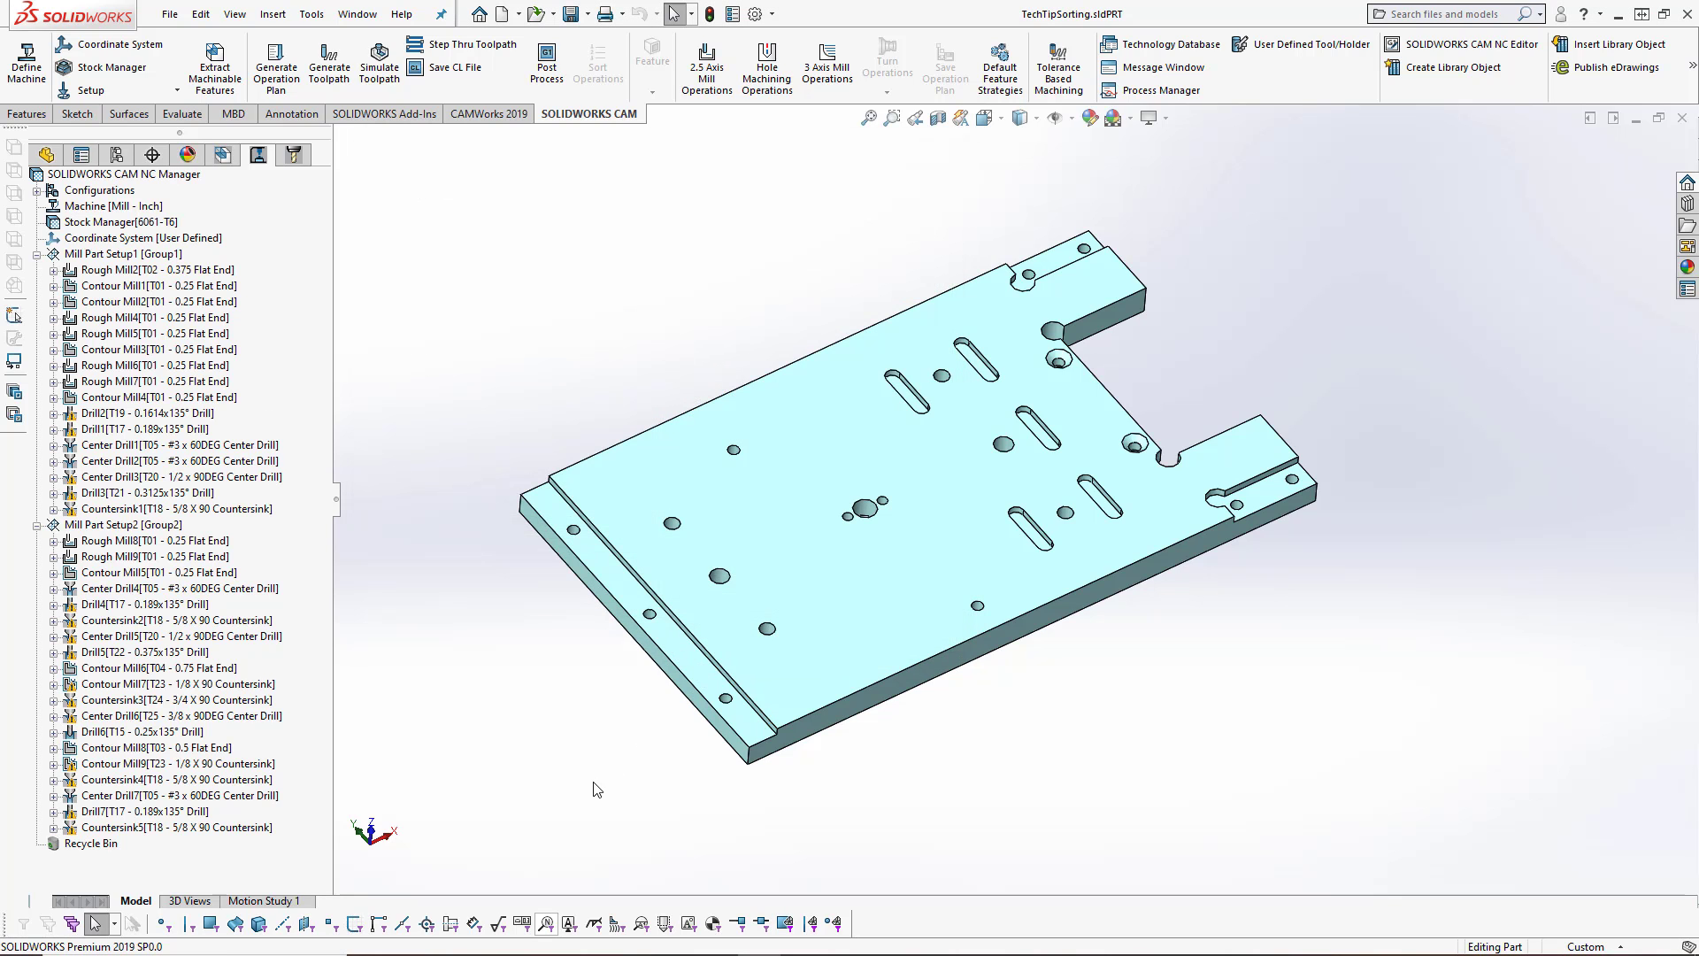
Step: Open the Sort Operations dialog for Mill Part Setup2 on its Sort tab
right_click(130, 528)
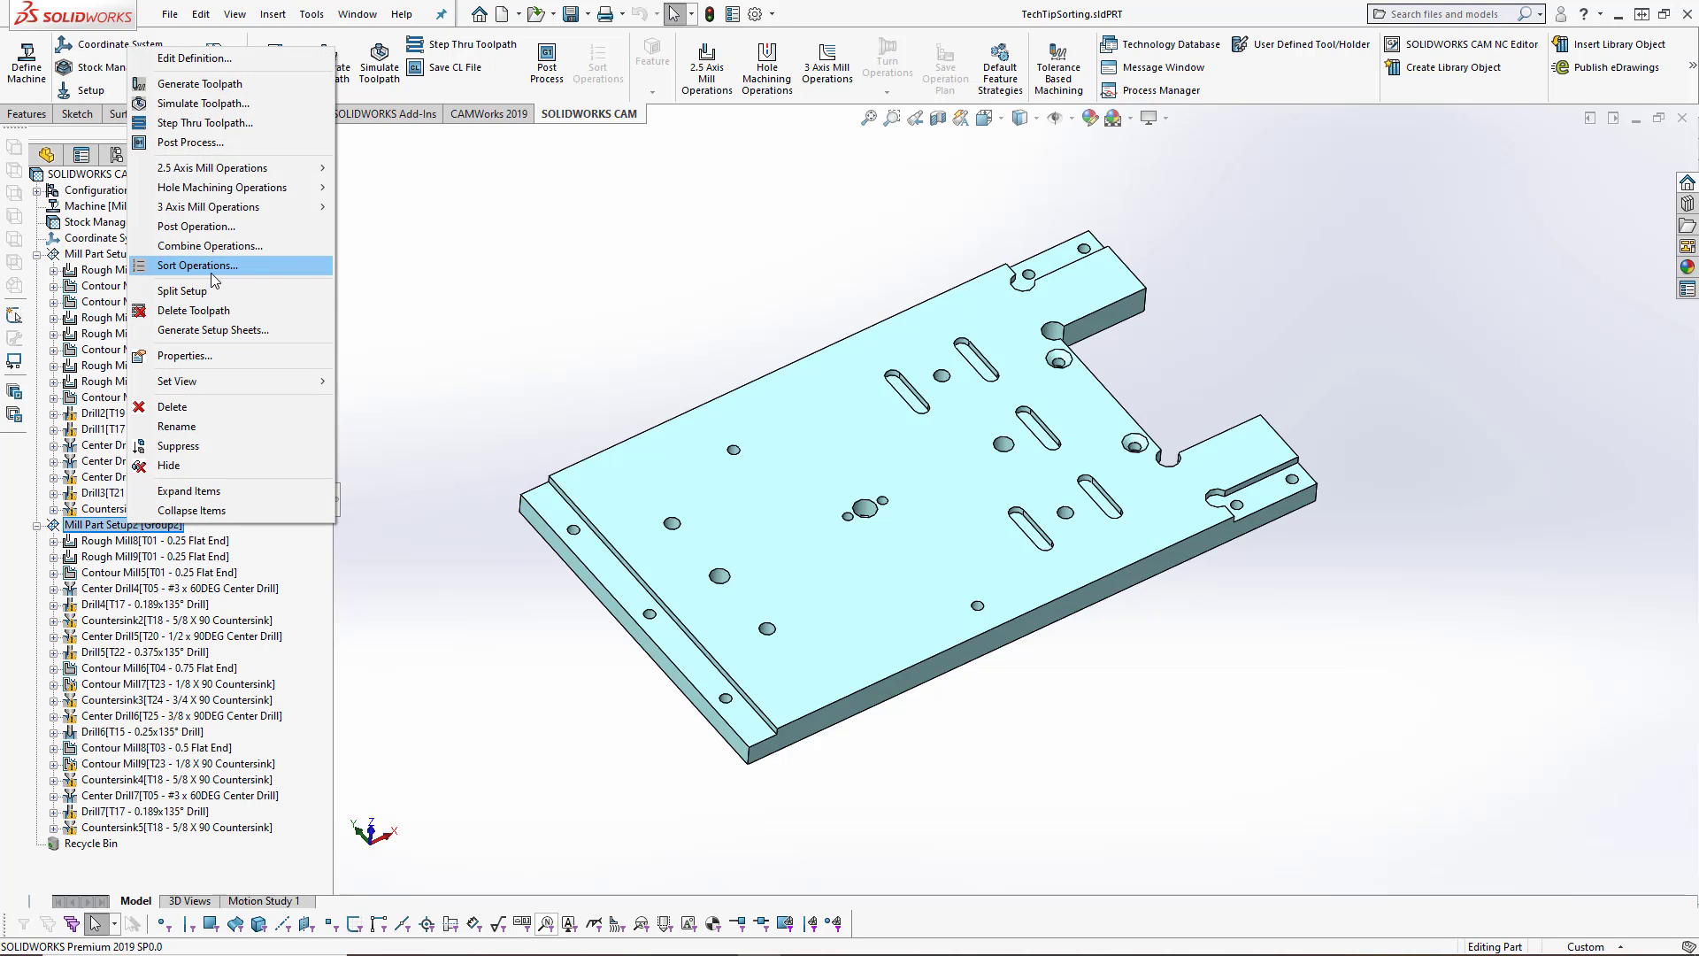
click(454, 304)
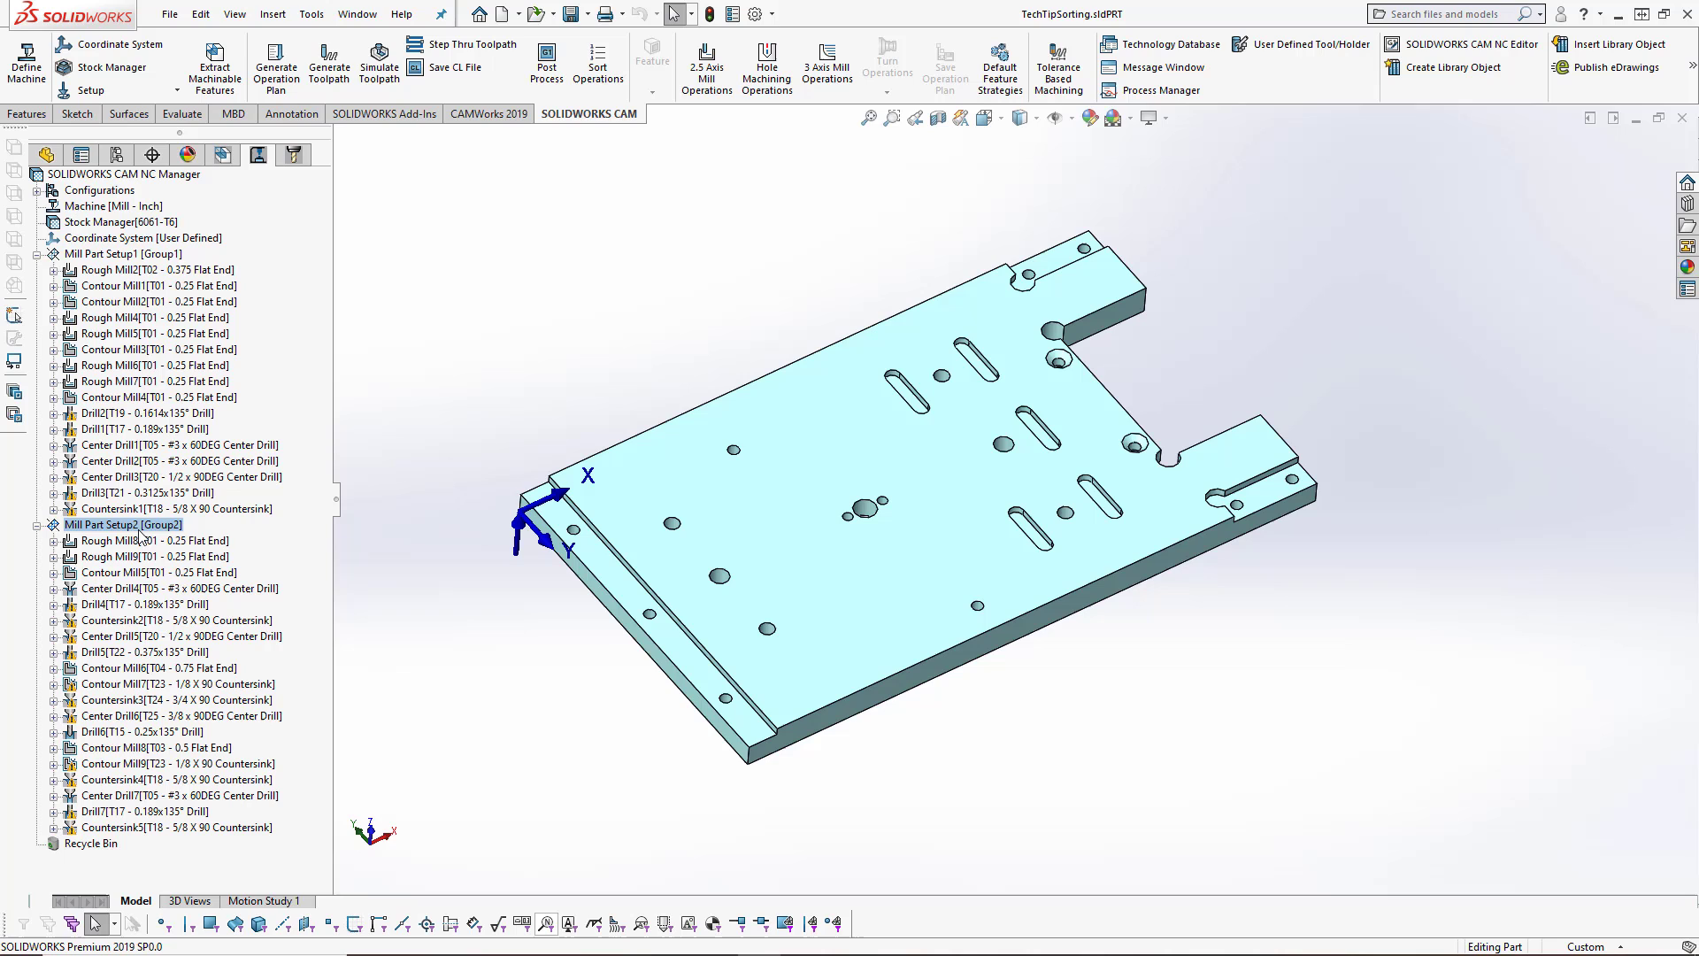
click(598, 67)
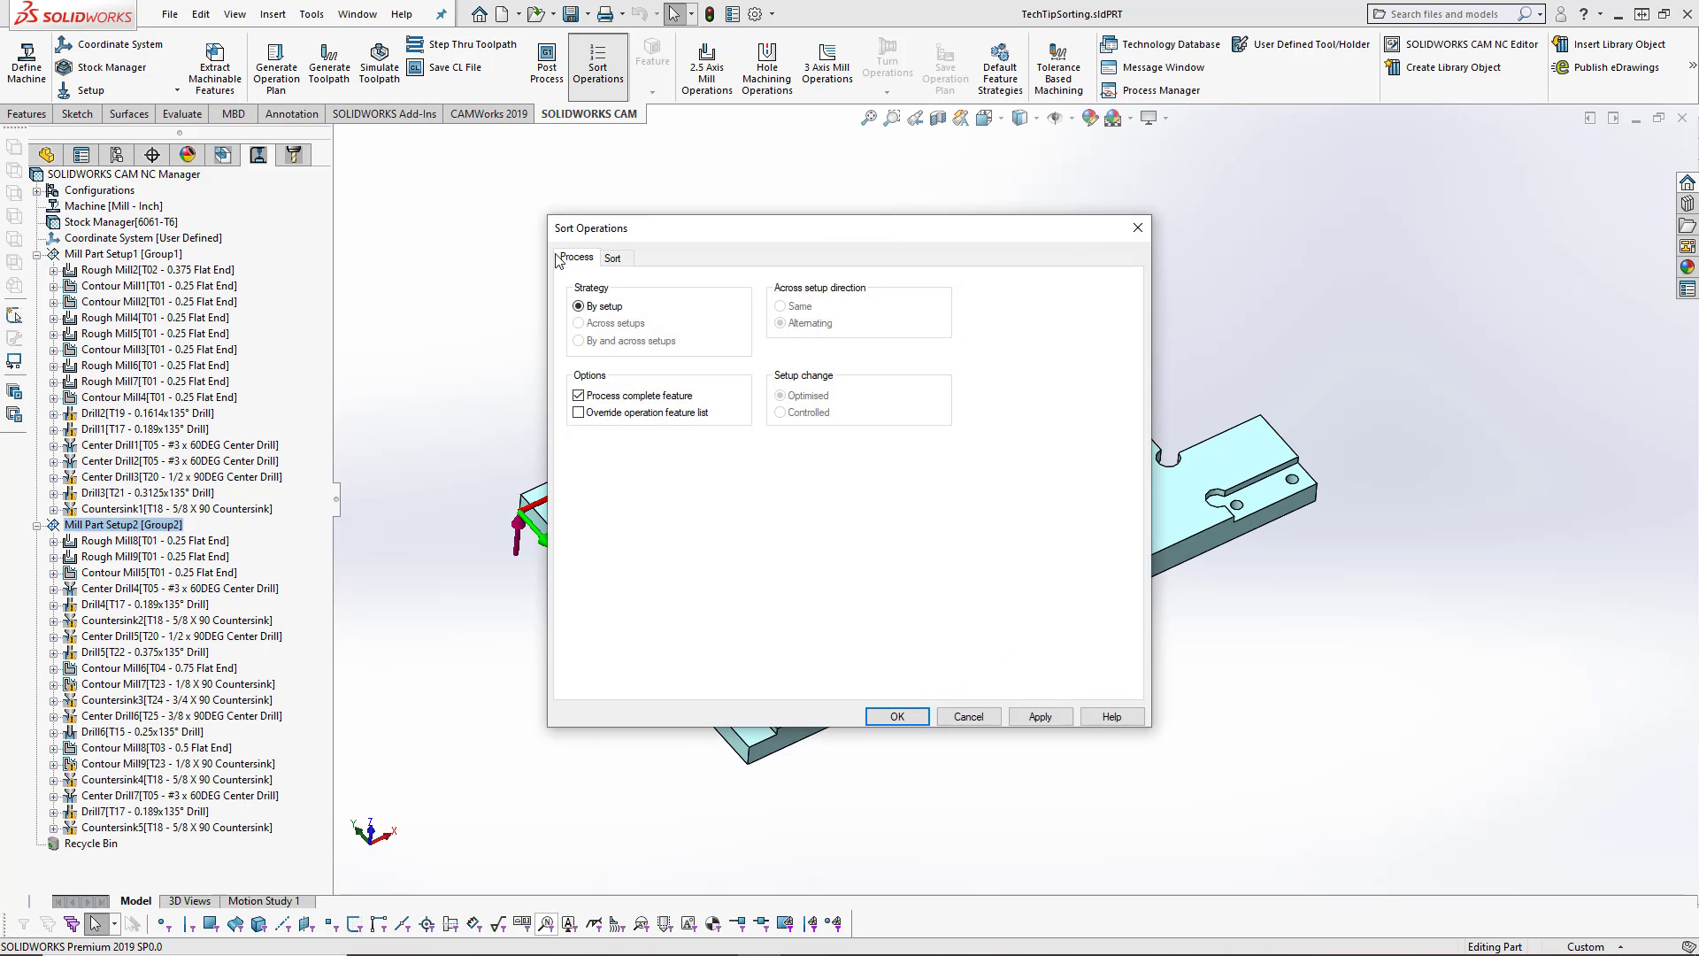
drag(625, 237, 395, 182)
click(382, 203)
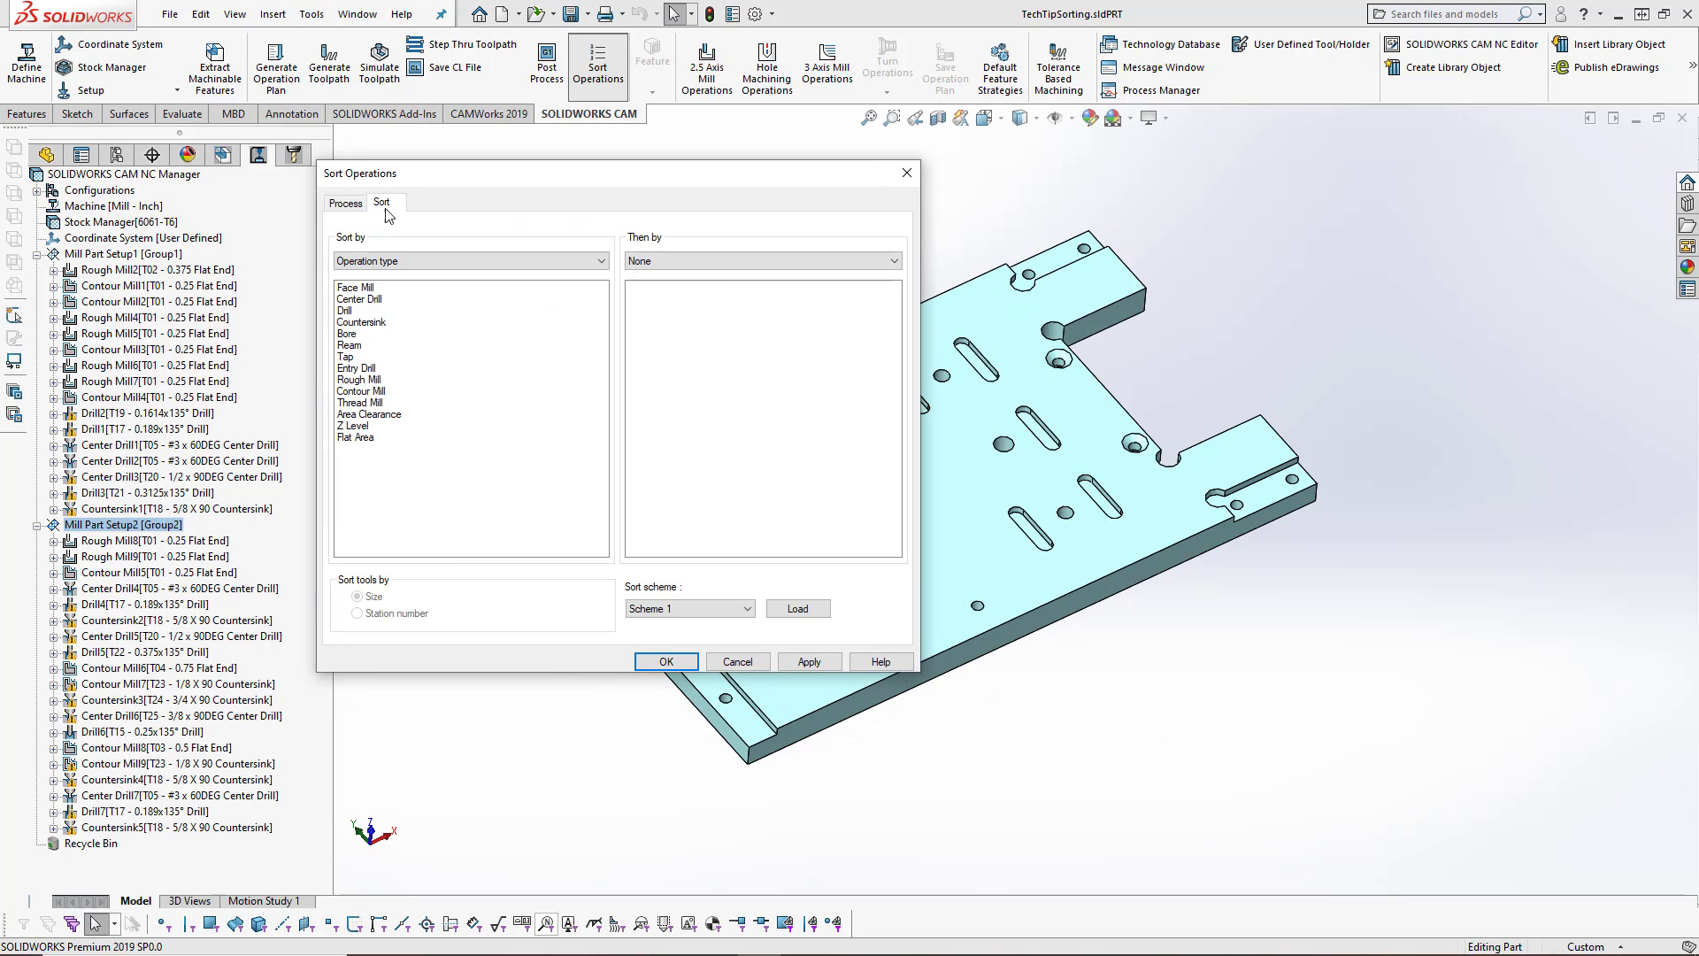
Step: Set Sort by to Tool and Then by to Operation type
click(403, 265)
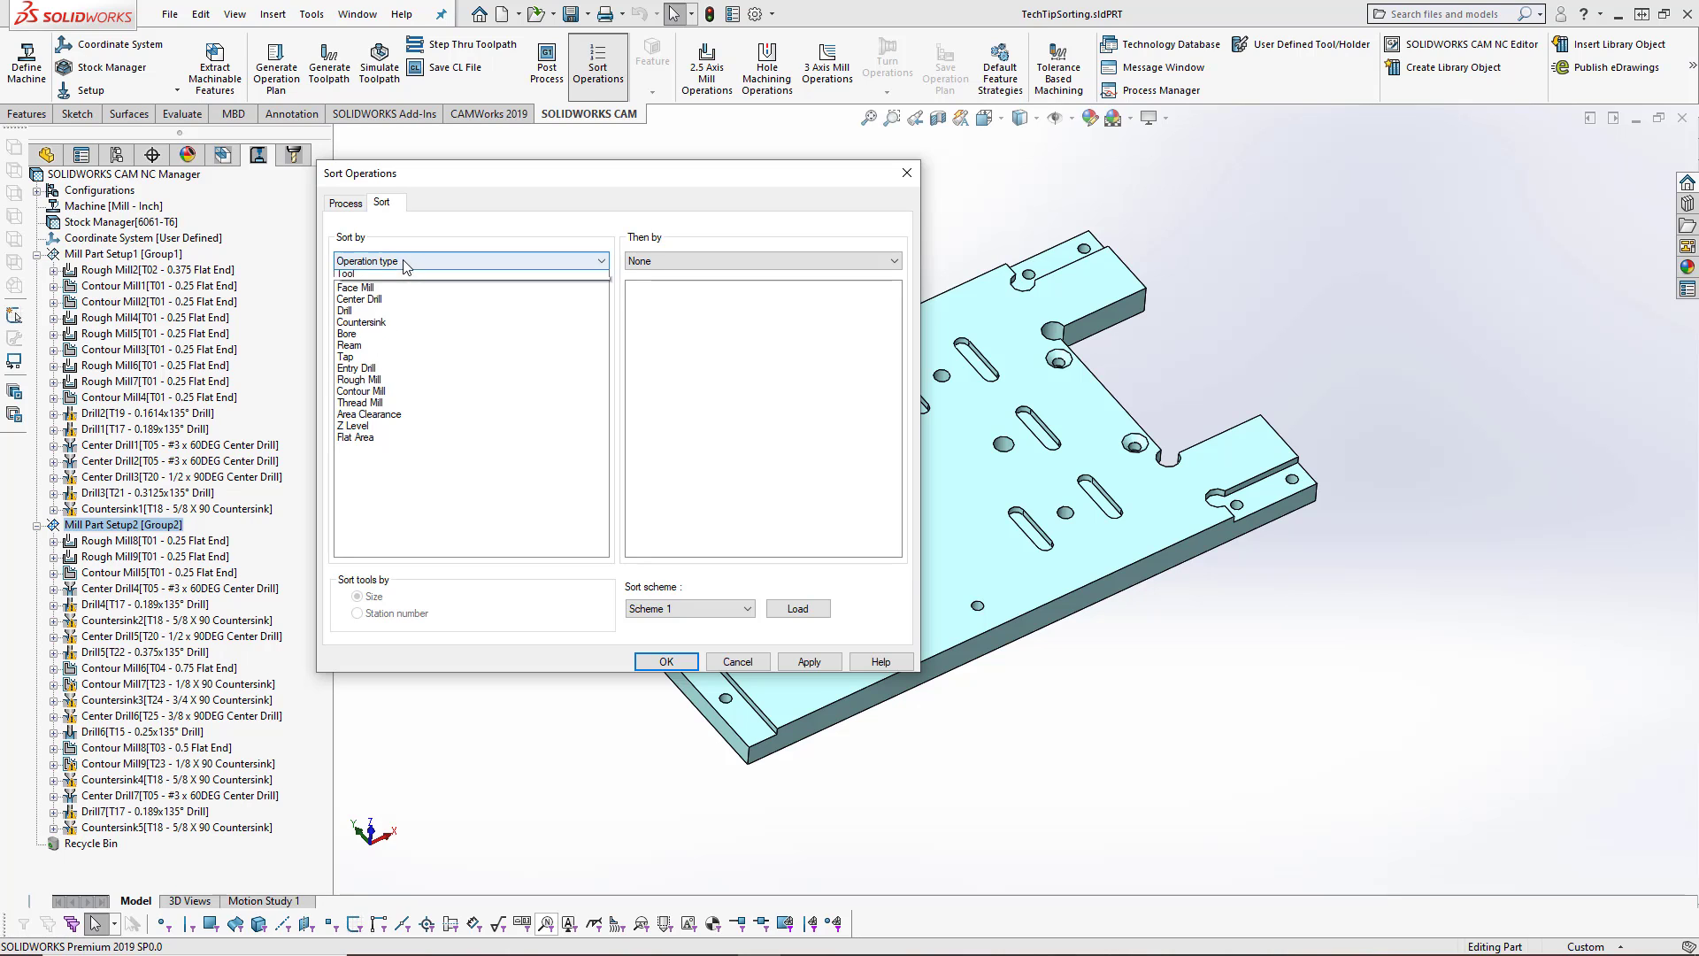
click(399, 288)
click(675, 267)
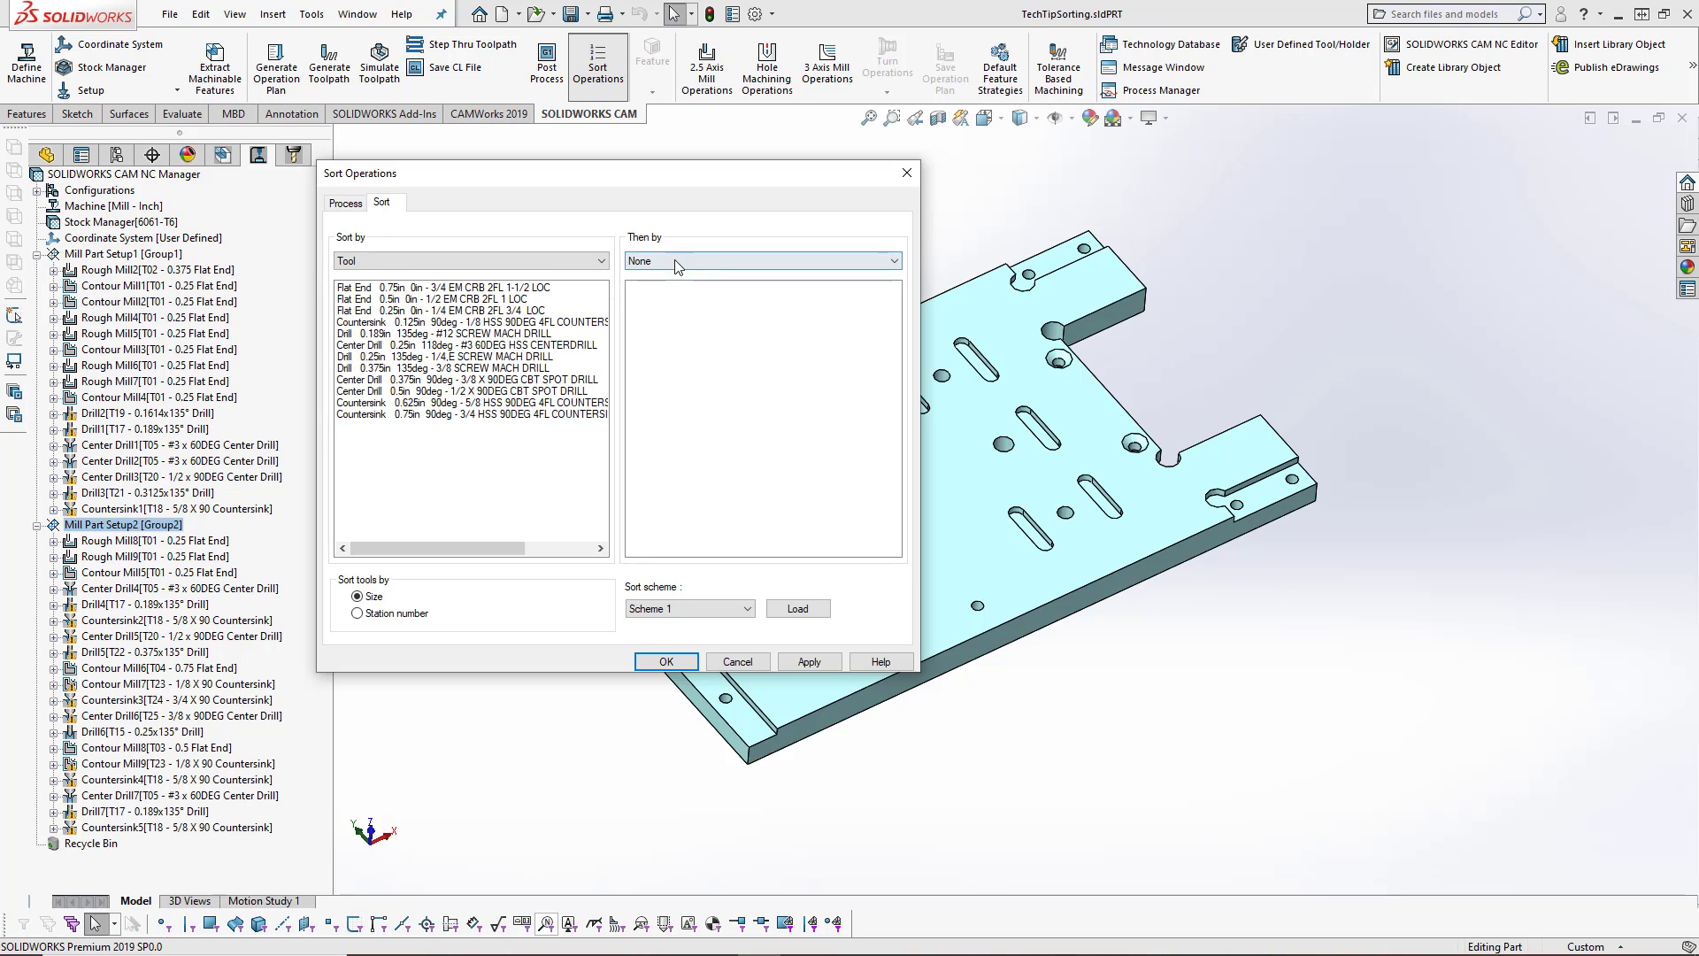
click(662, 277)
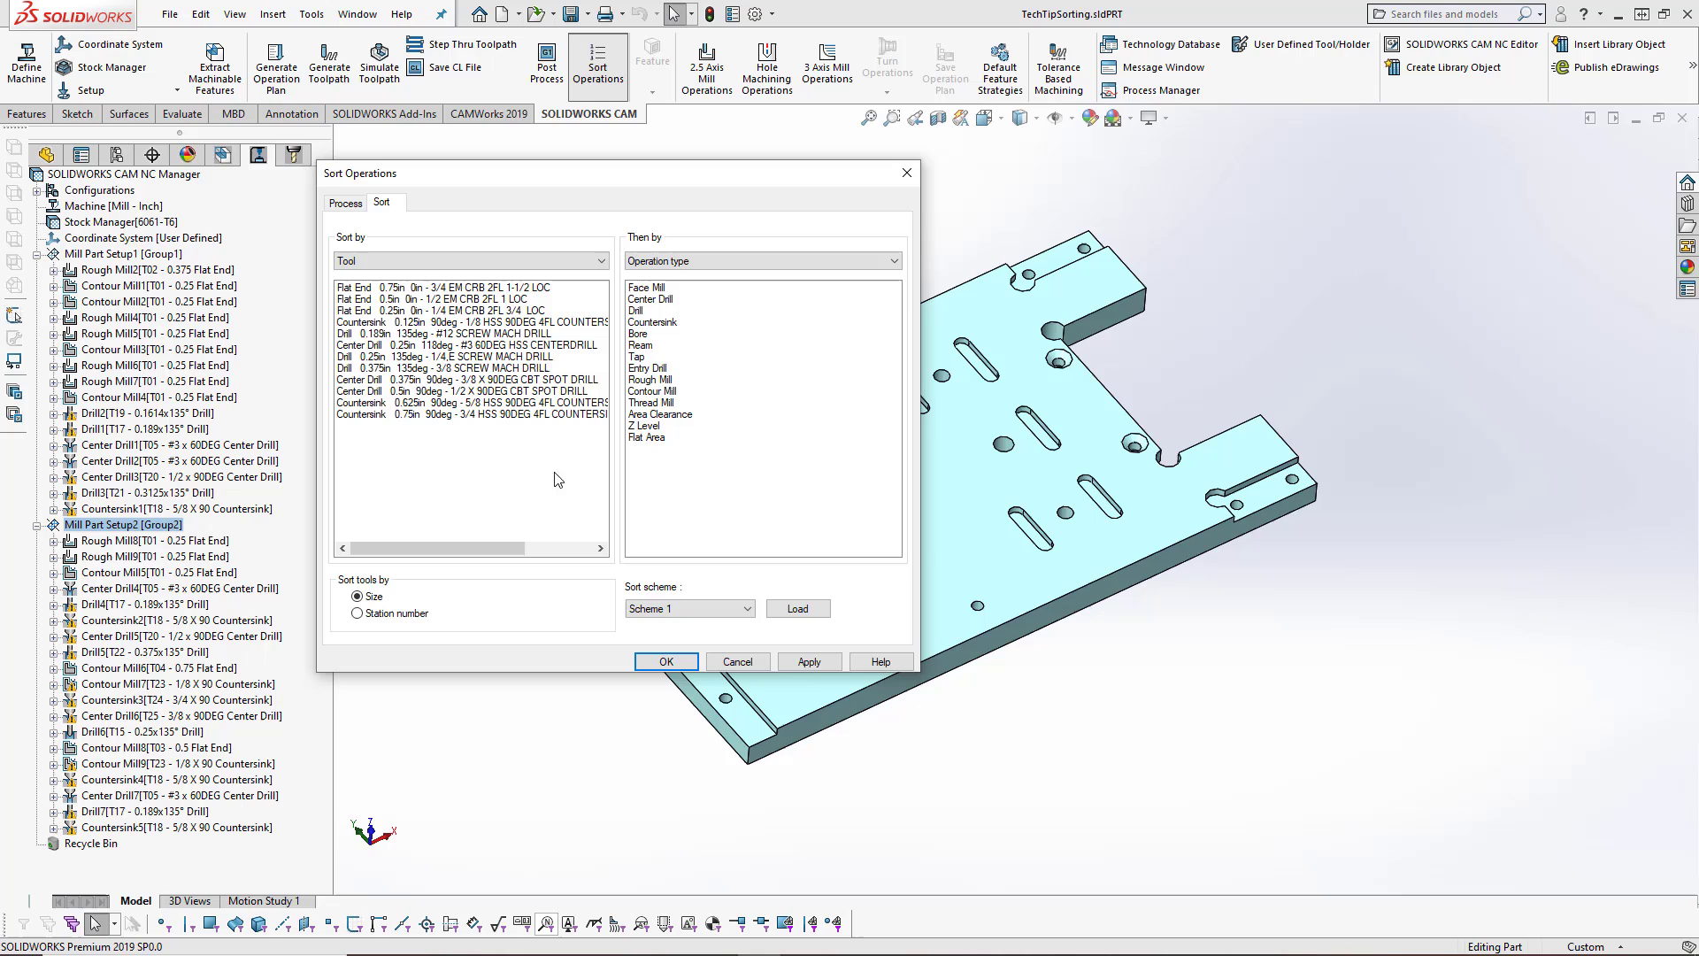
Step: Lower the 0.125in countersink and 0.25in center drill, and place the 0.375in drill after the 0.25in drill
drag(390, 322, 390, 403)
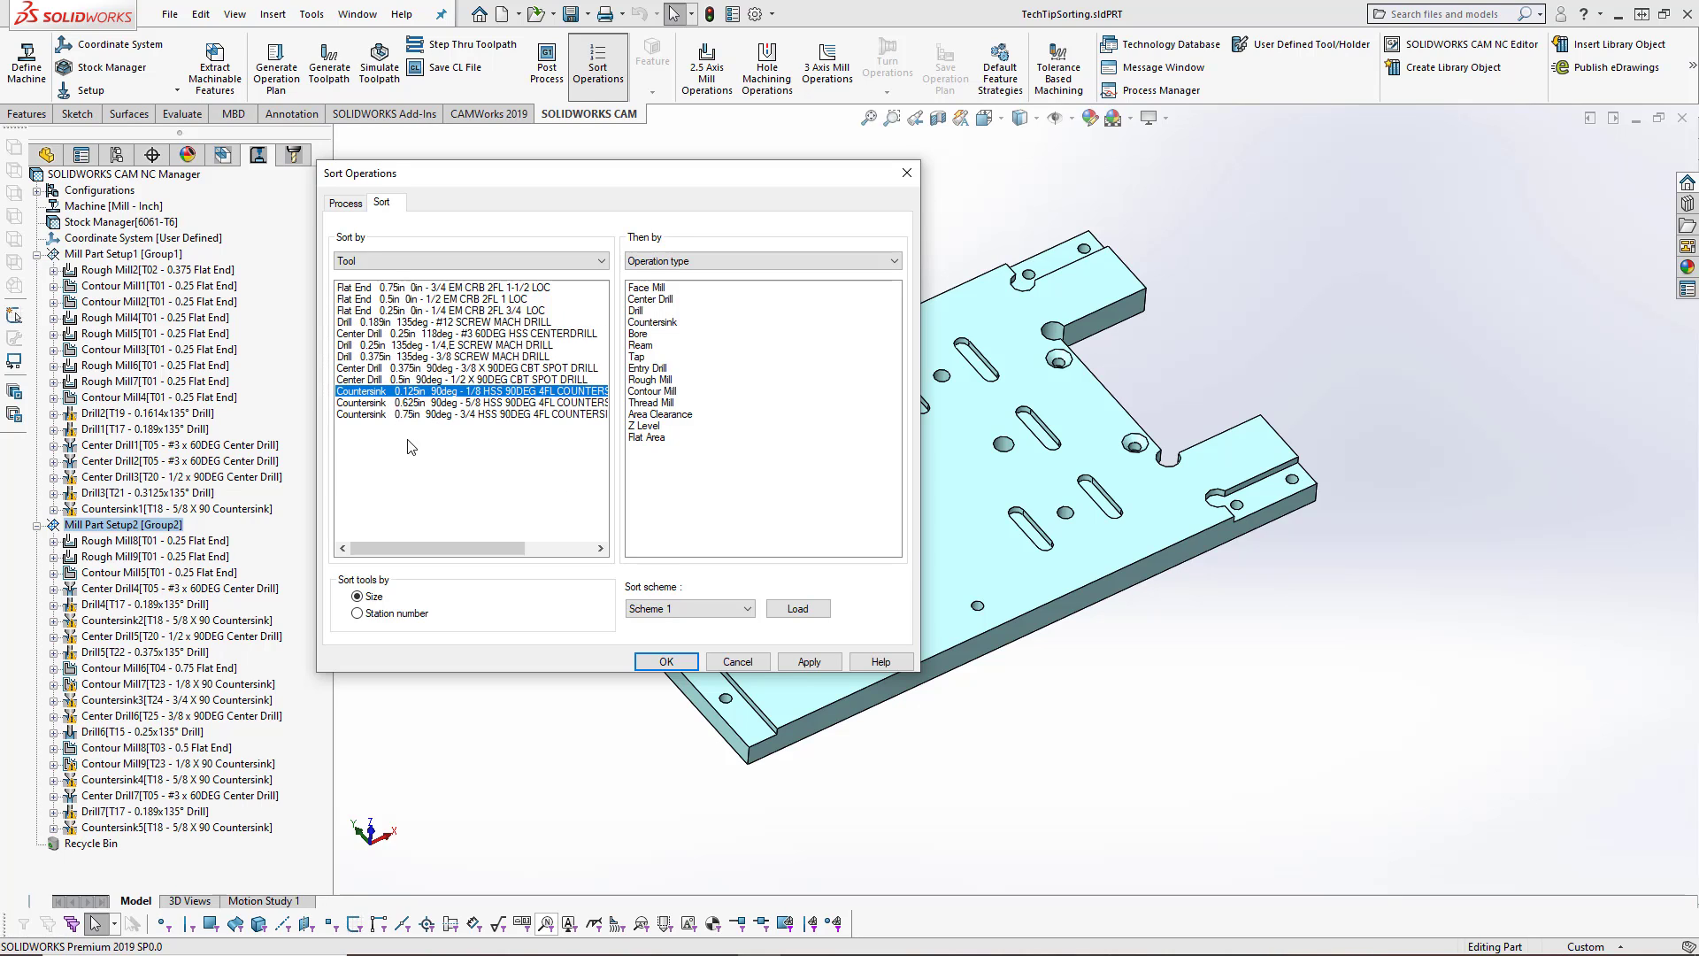
drag(375, 336, 382, 391)
drag(388, 329, 389, 389)
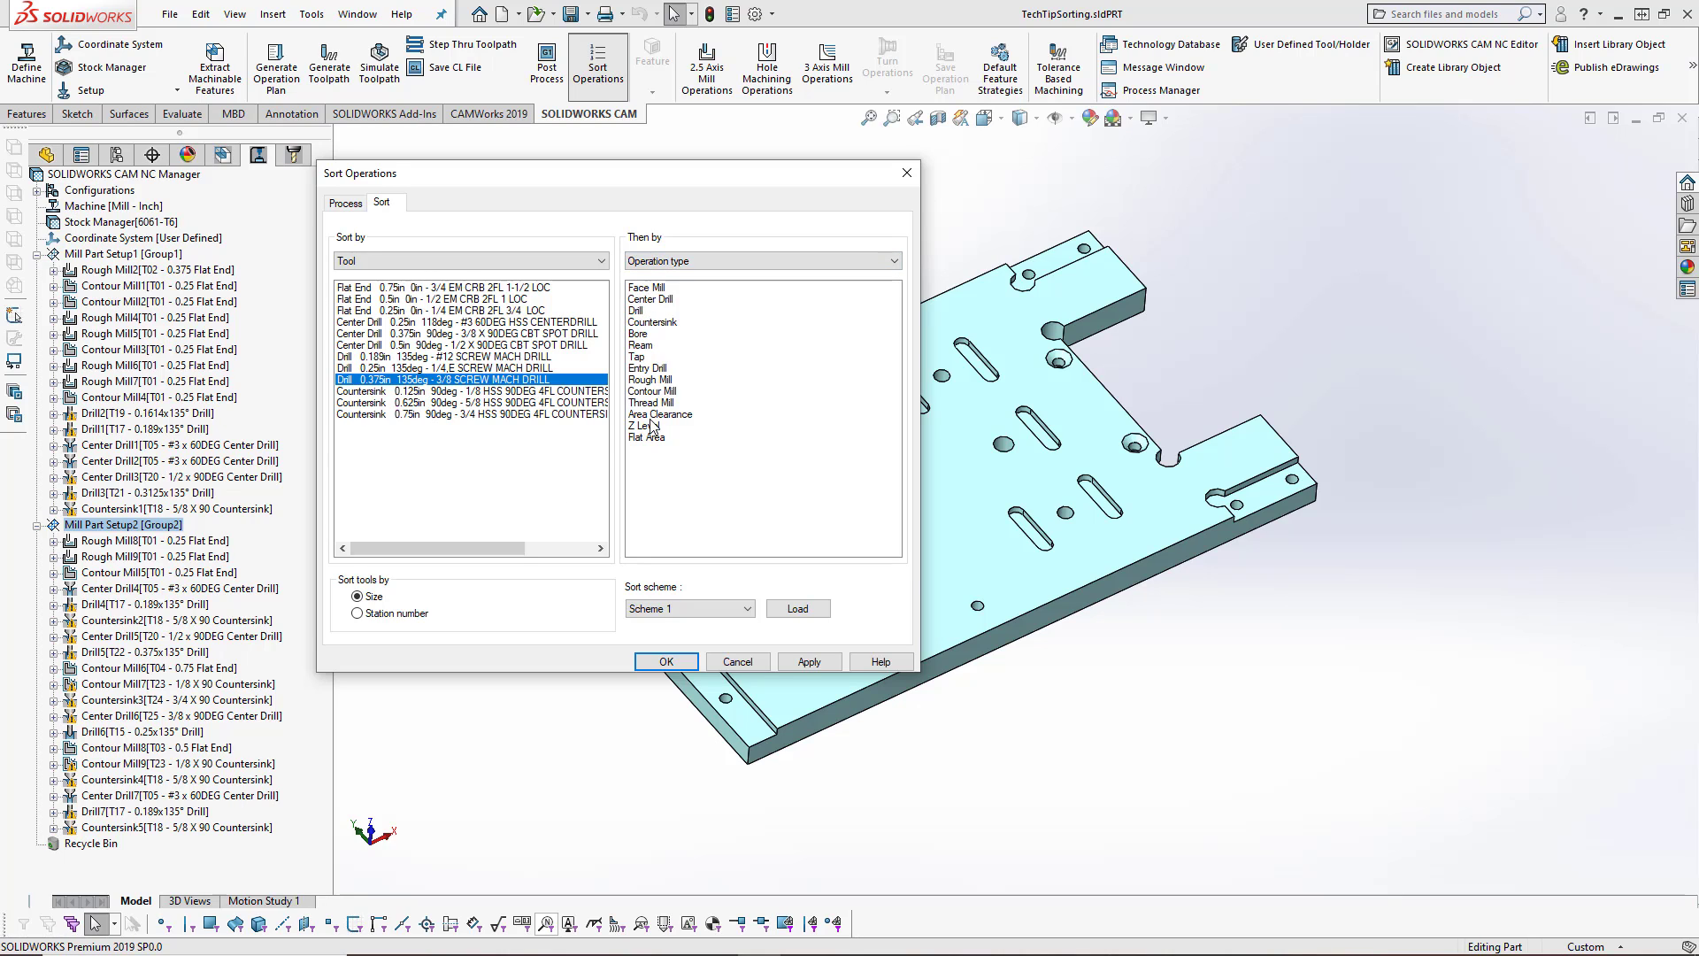
Step: Rank Rough Mill then Contour Mill right after Face Mill and apply the sort
drag(647, 383, 649, 300)
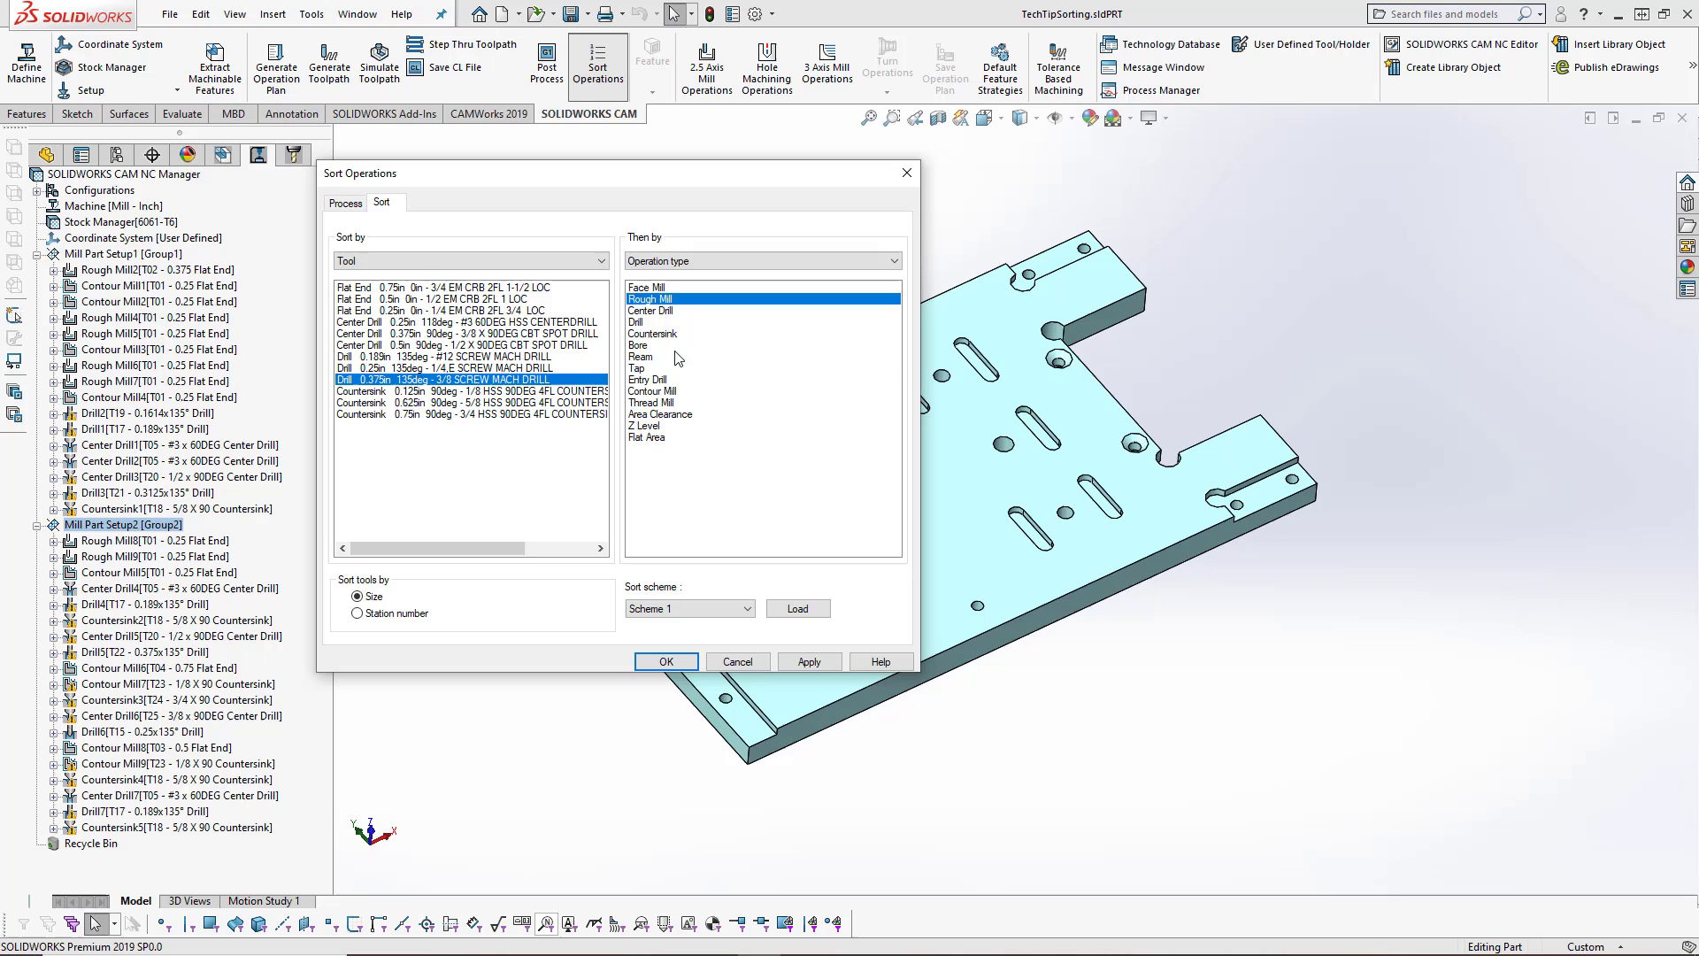
drag(653, 393, 679, 311)
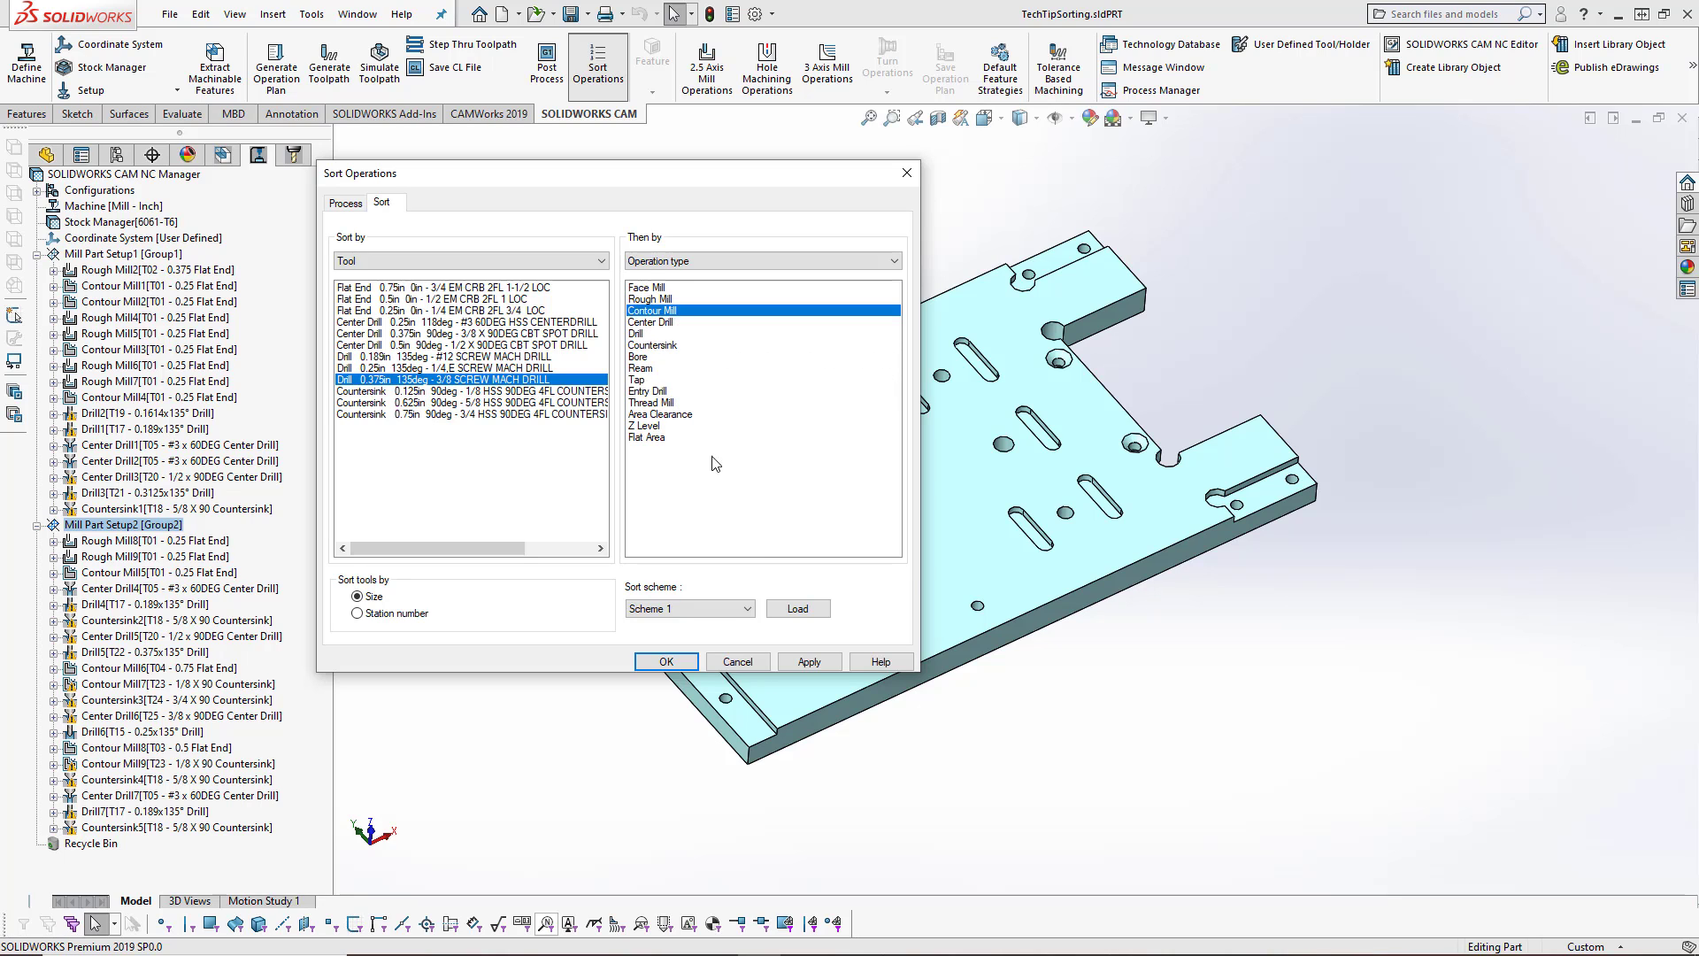
click(816, 662)
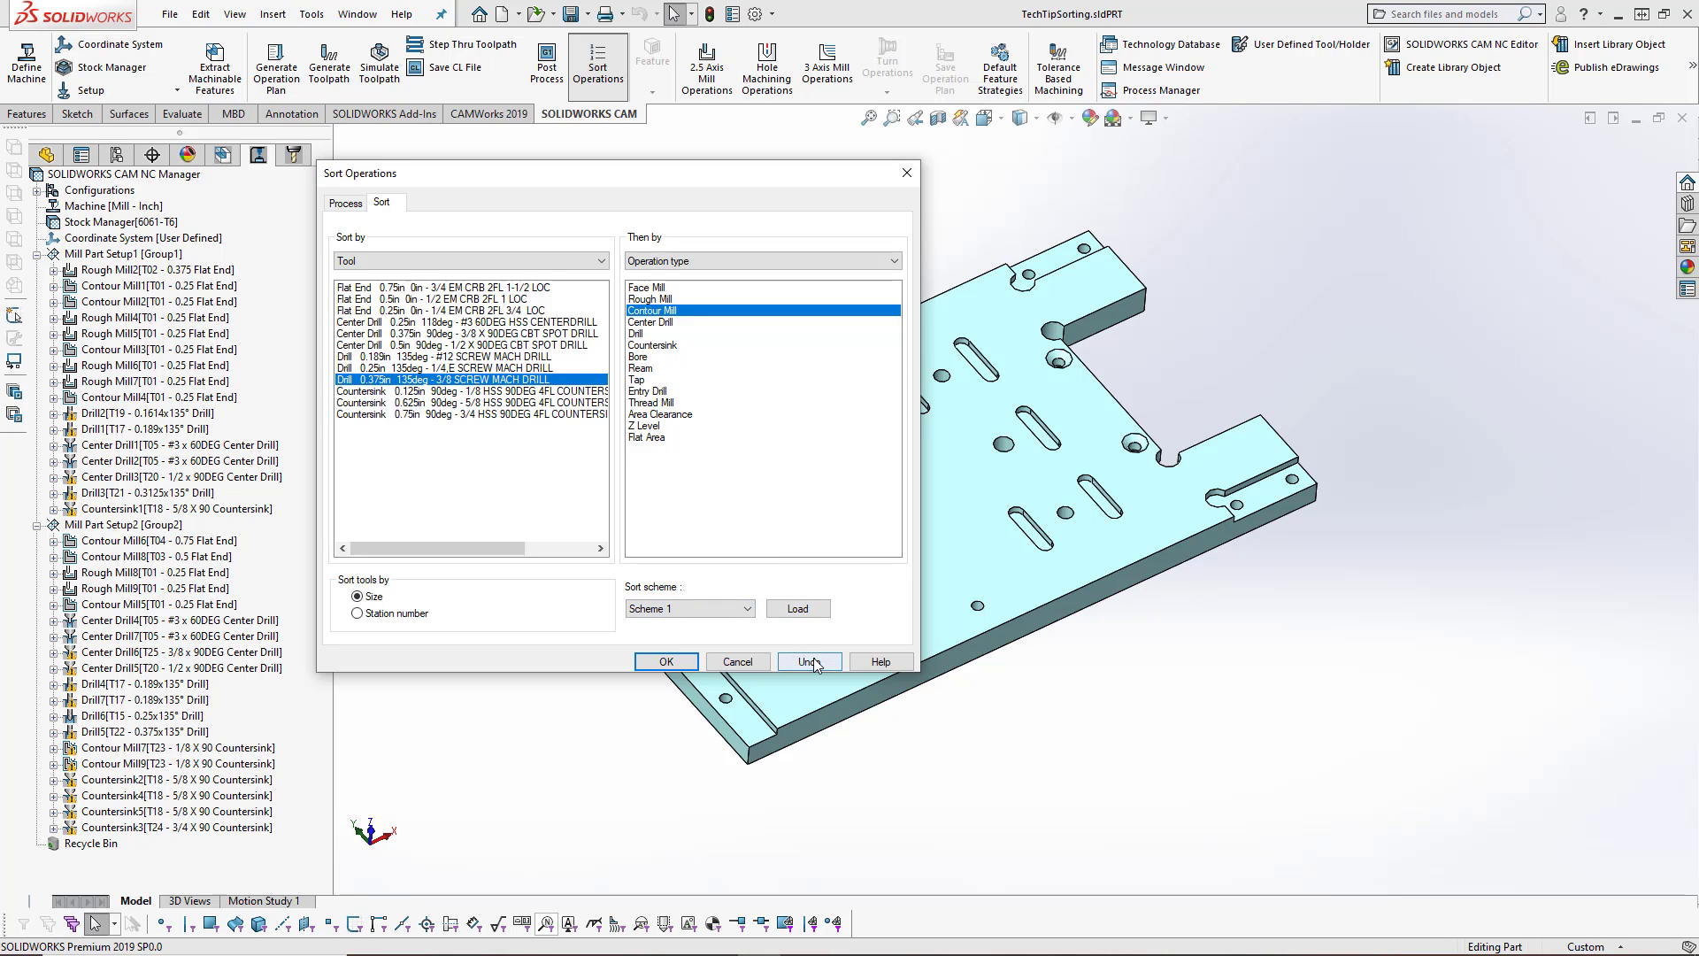
Step: Accept Setup2's new order with OK: flat ends first, then center drills, drills and countersinks
click(690, 666)
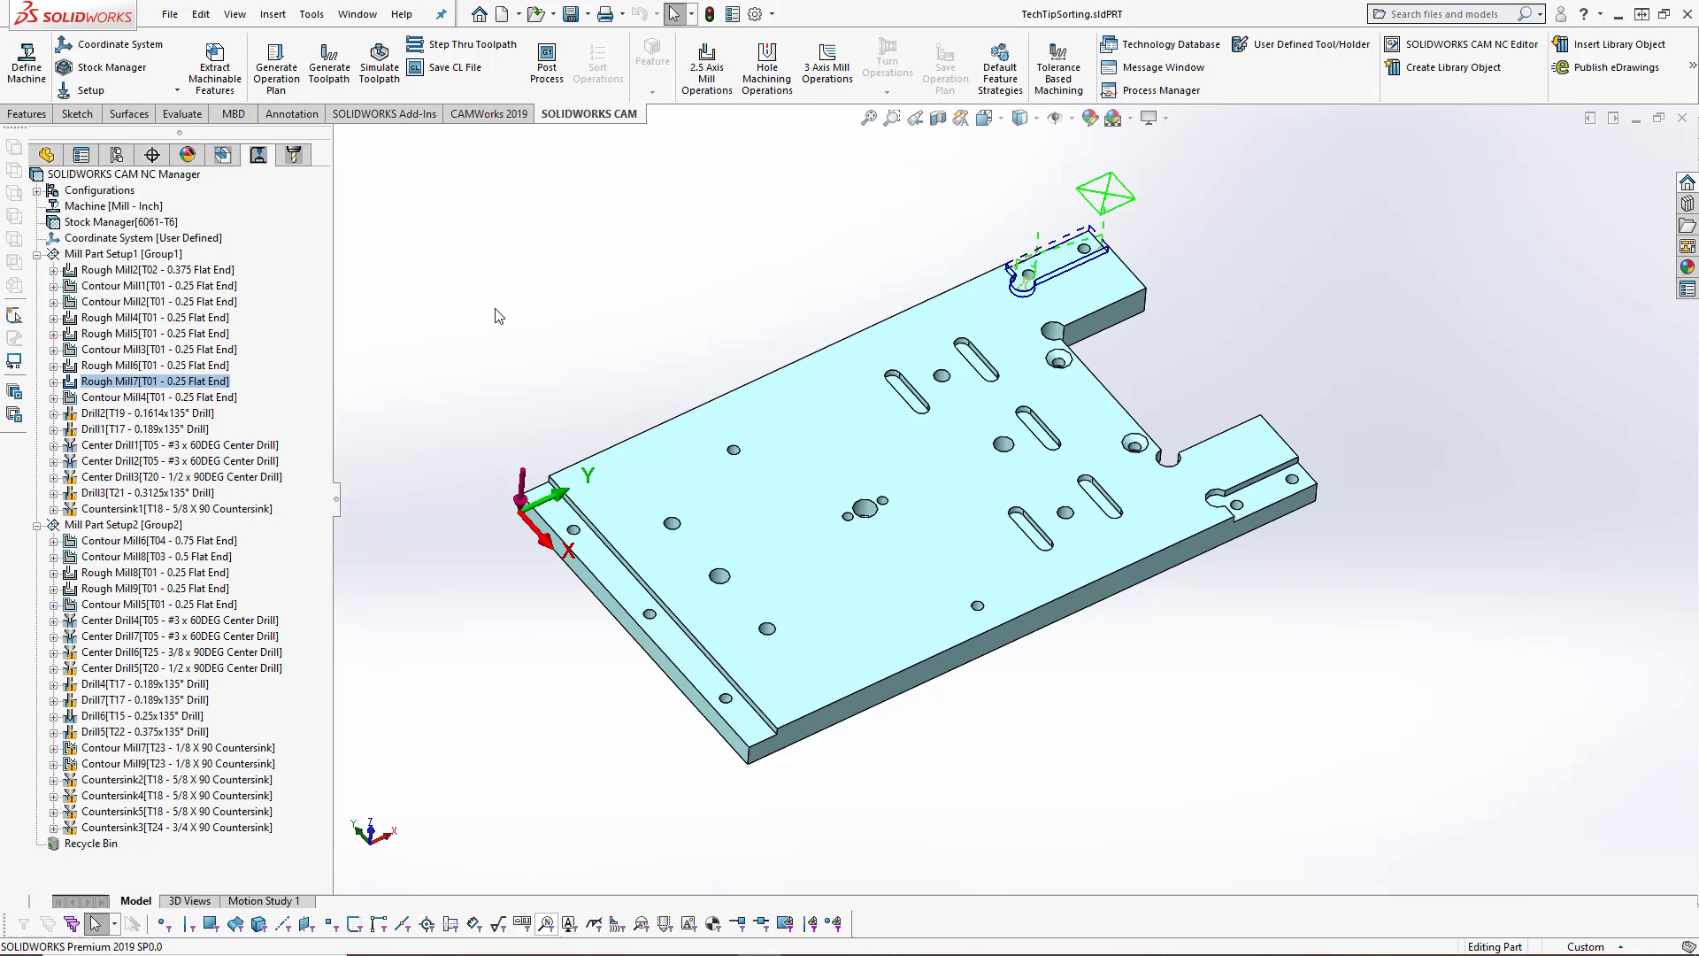
Step: Launch the Technology Database from the SOLIDWORKS CAM ribbon, opening it on the Mill page
click(1157, 51)
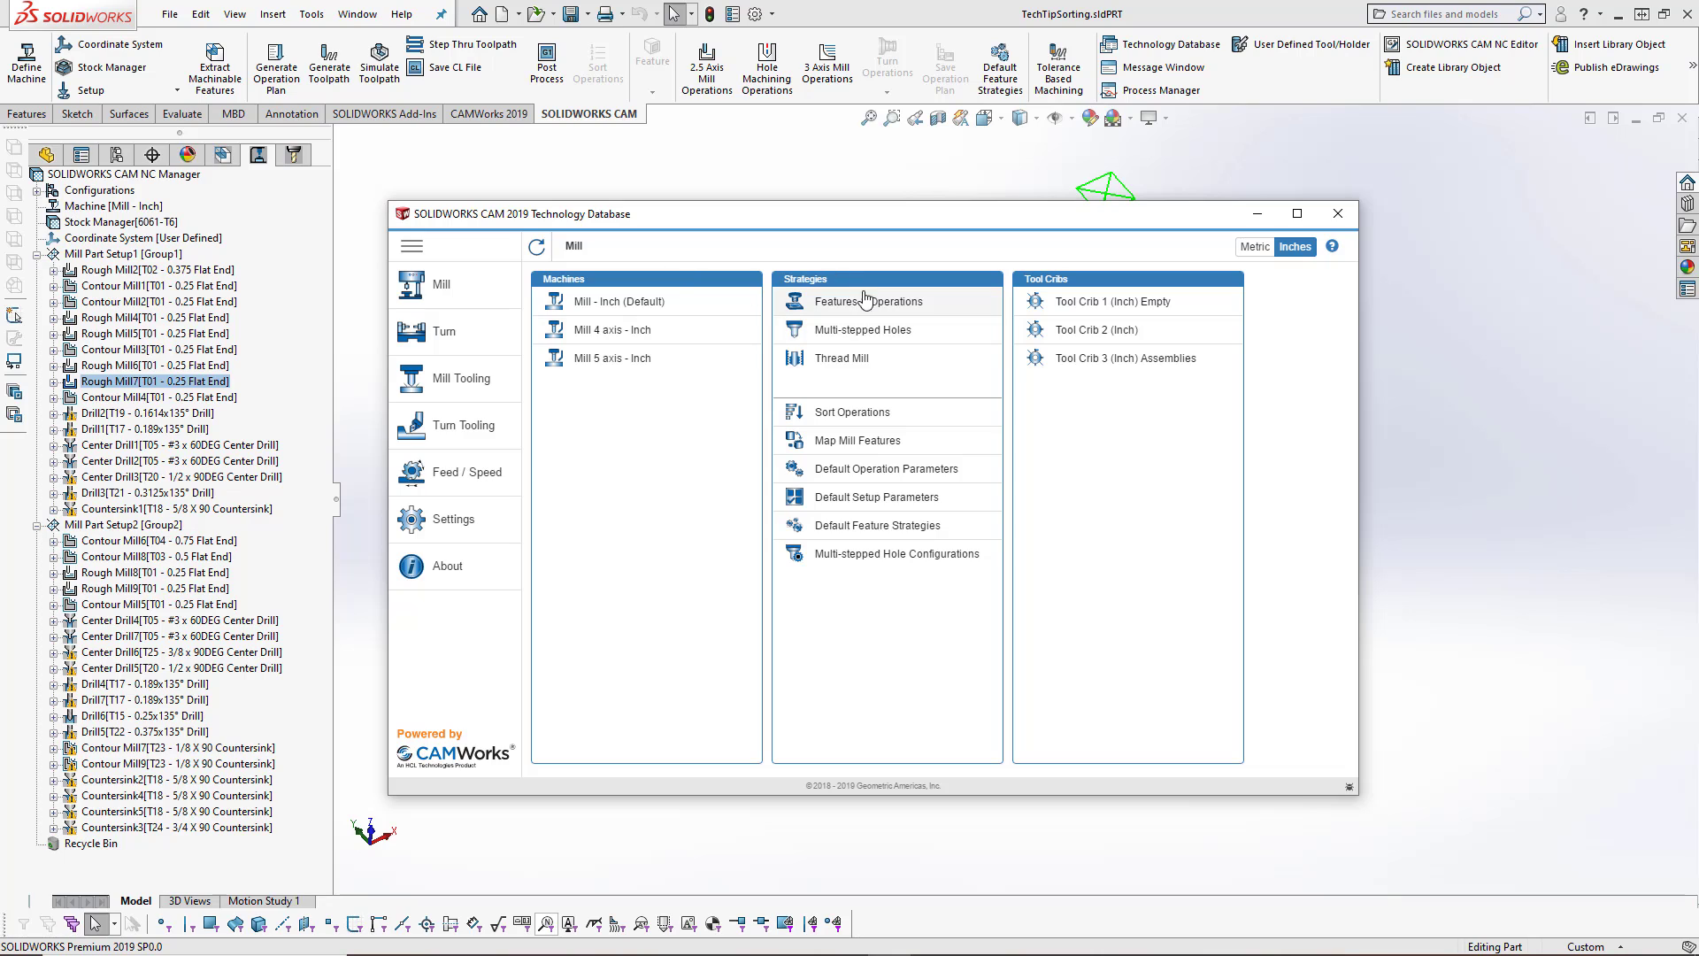
Step: In Sort Operations, make Scheme 1 the default scheme and show its operation priority list
click(858, 412)
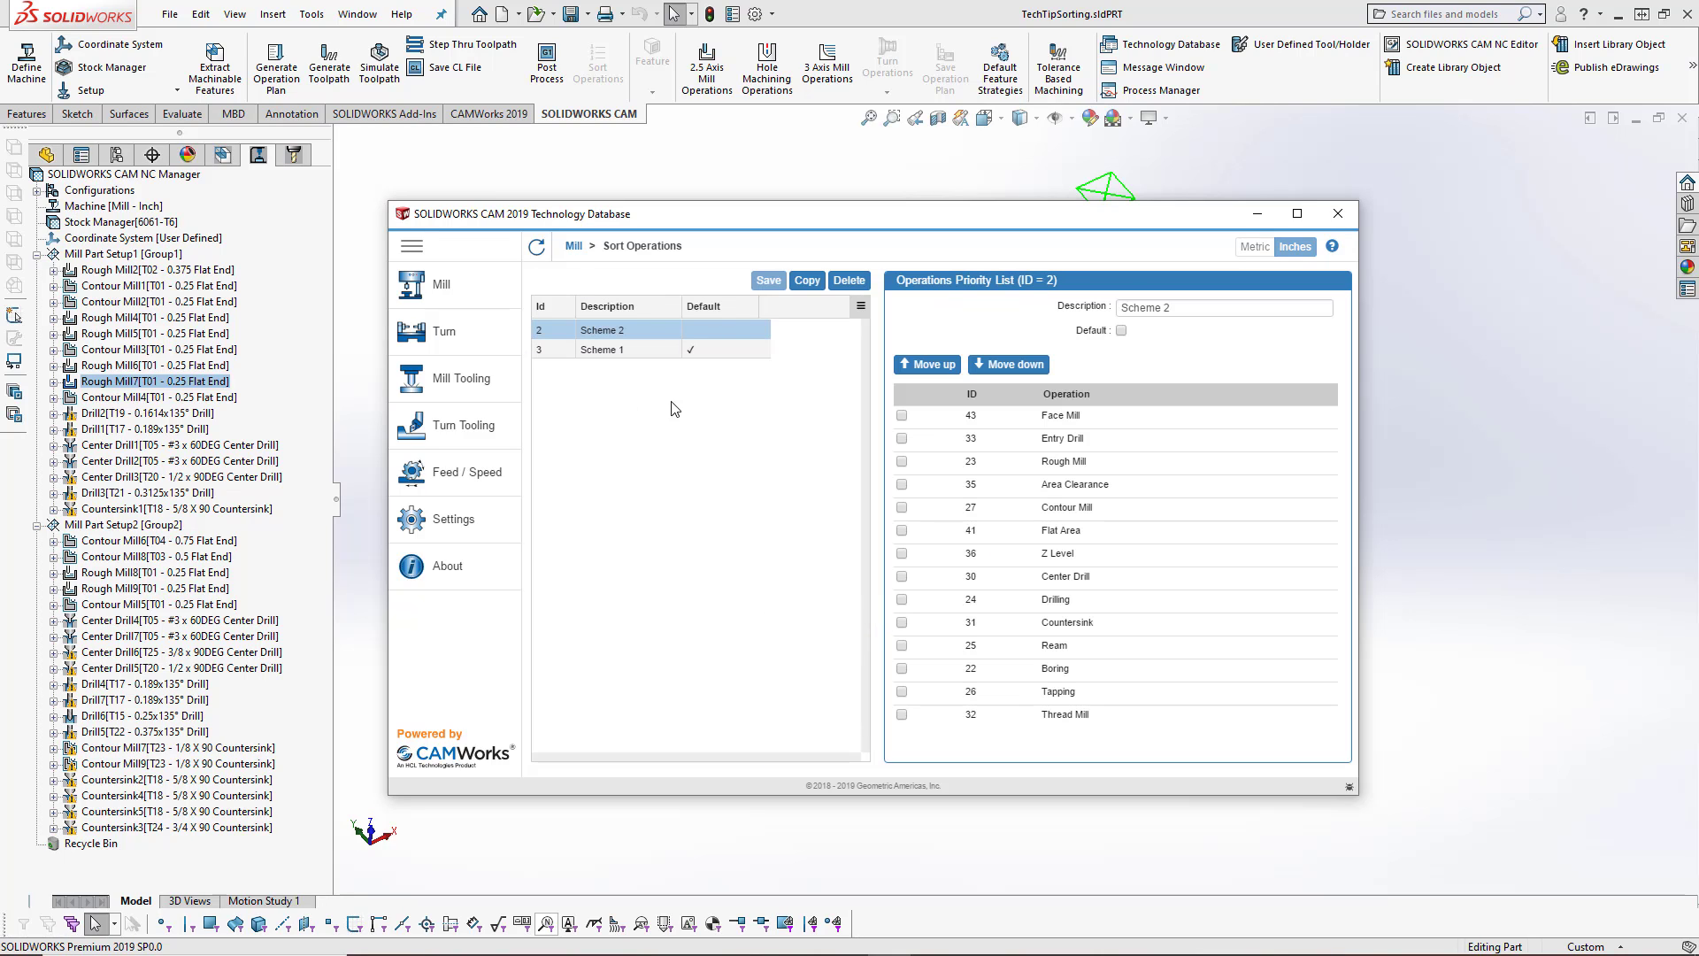
click(690, 351)
click(630, 349)
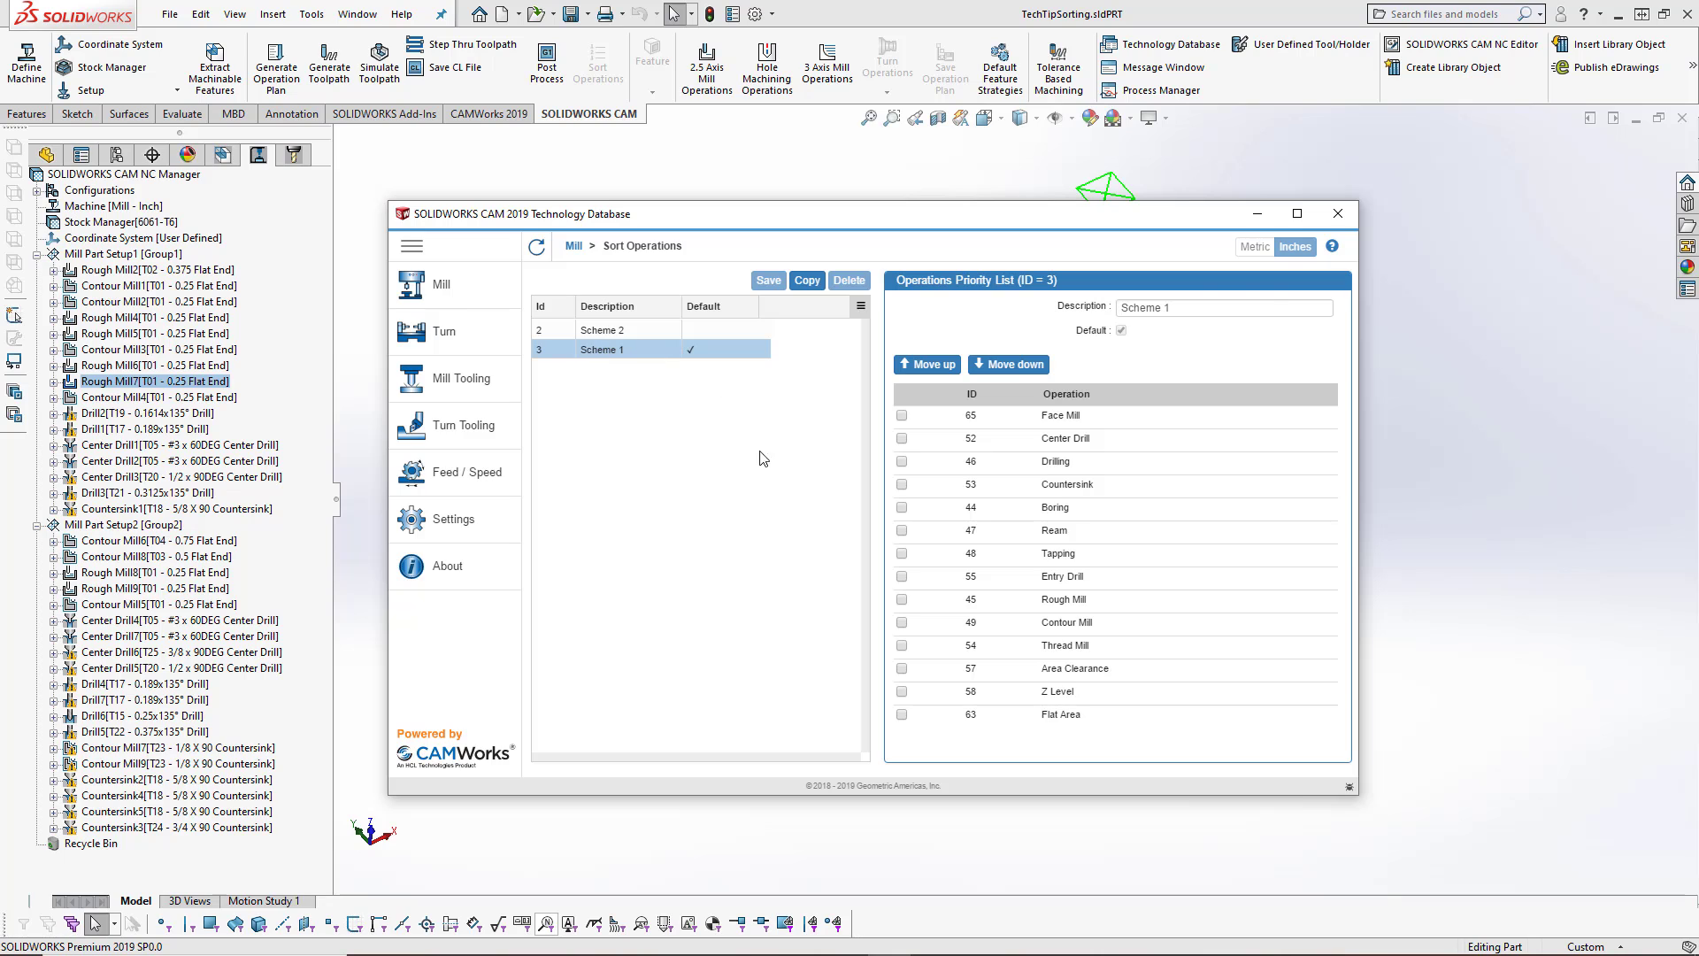
drag(1193, 306, 1032, 313)
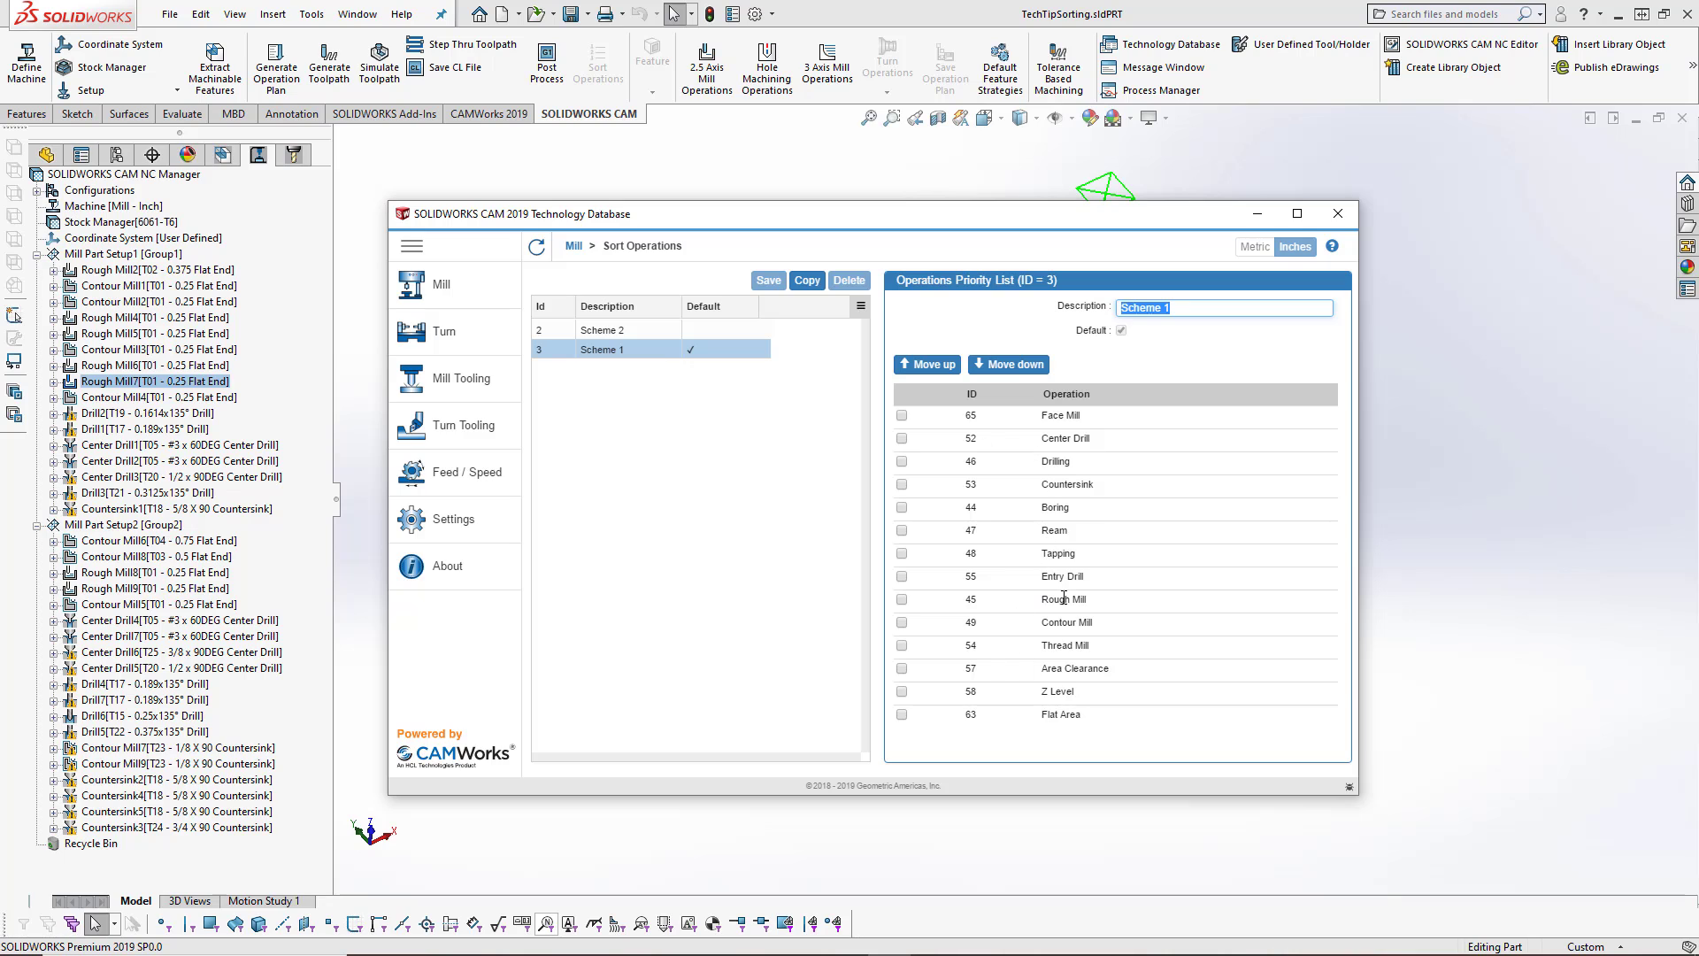
Step: Move Rough Mill up four places so it sits directly below Face Mill
click(901, 600)
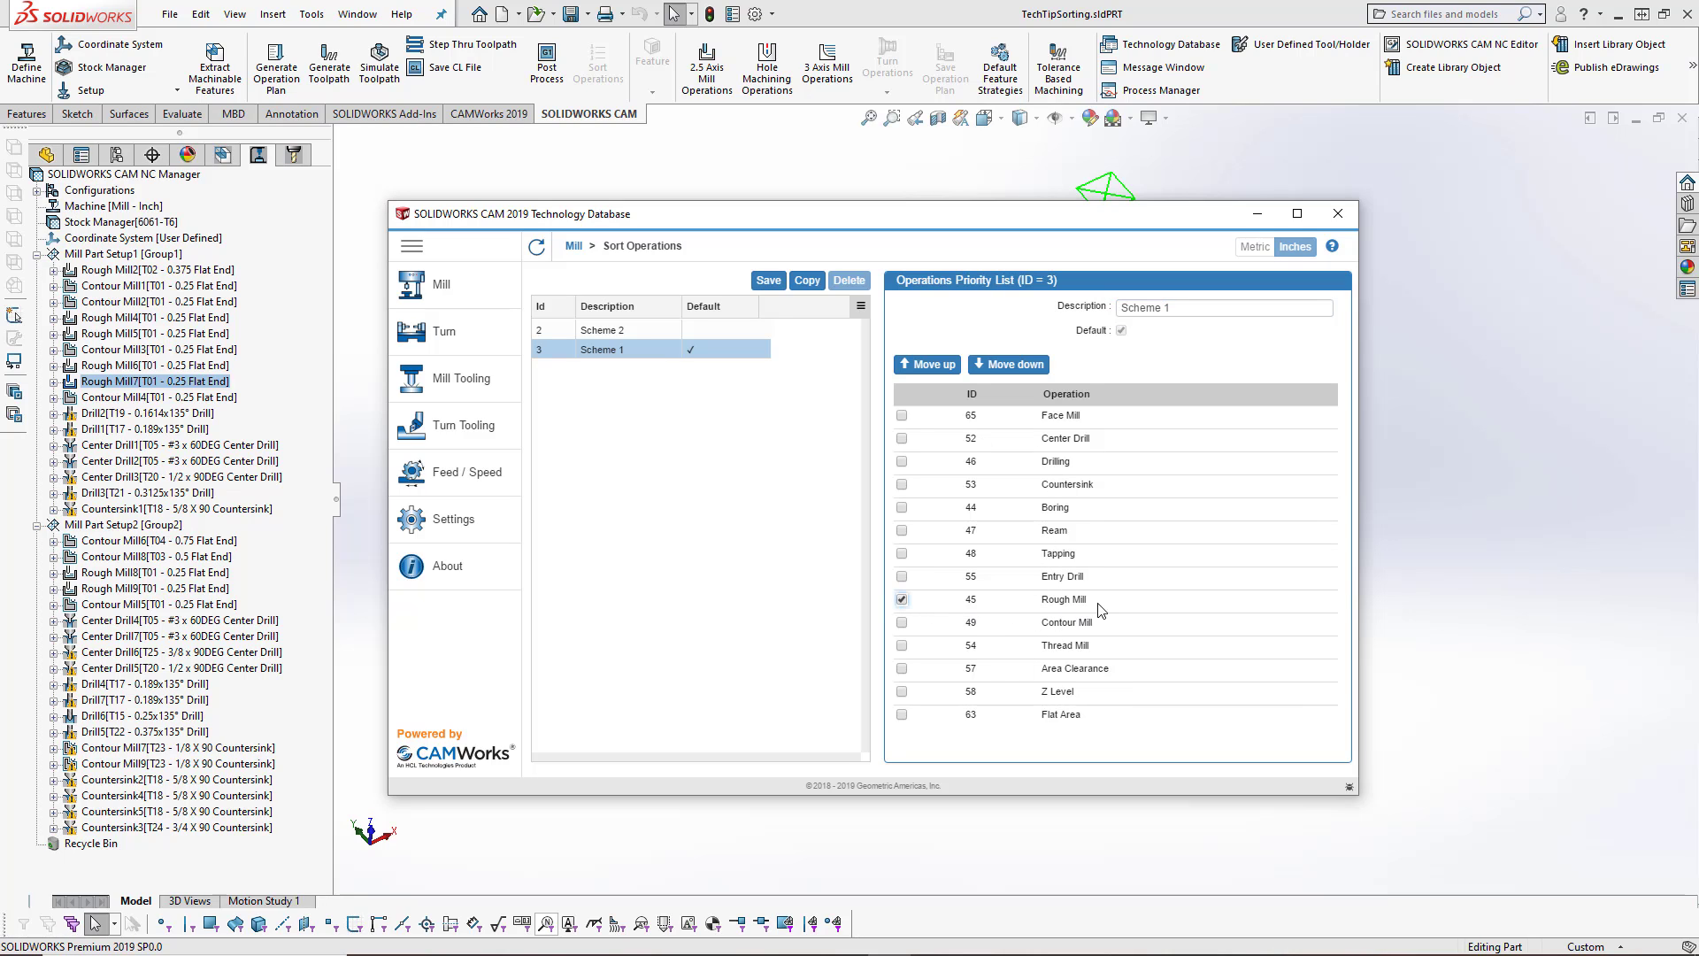
click(941, 369)
click(941, 365)
click(941, 365)
click(941, 365)
click(941, 365)
click(941, 365)
click(940, 365)
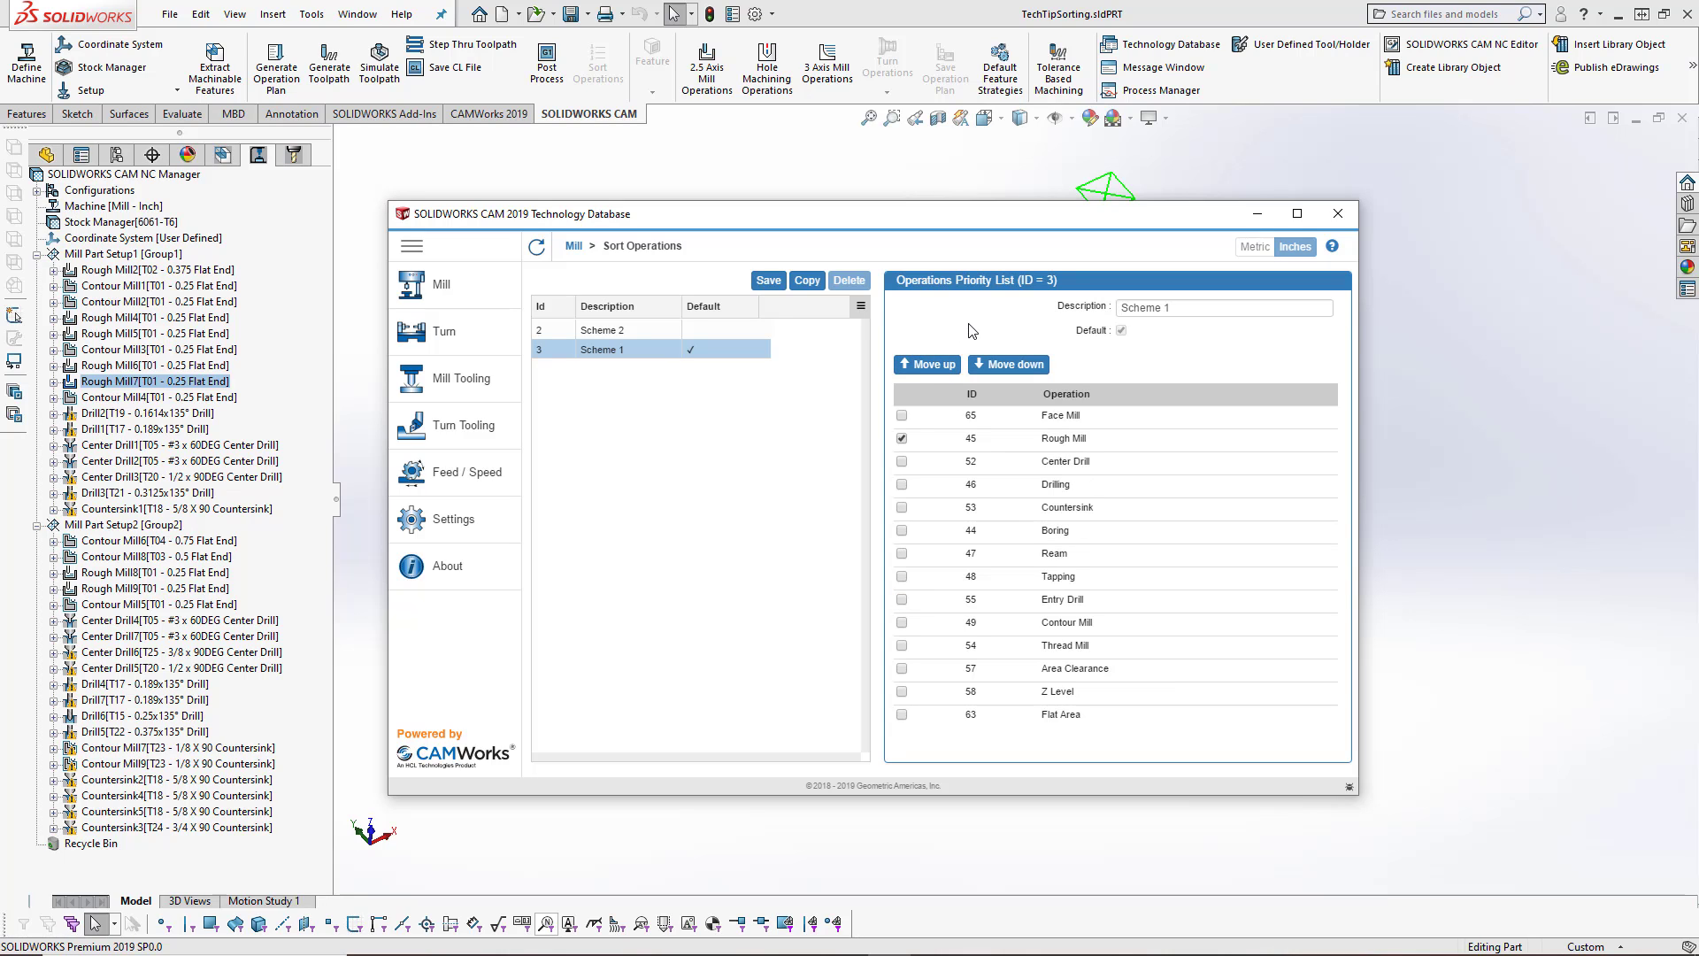